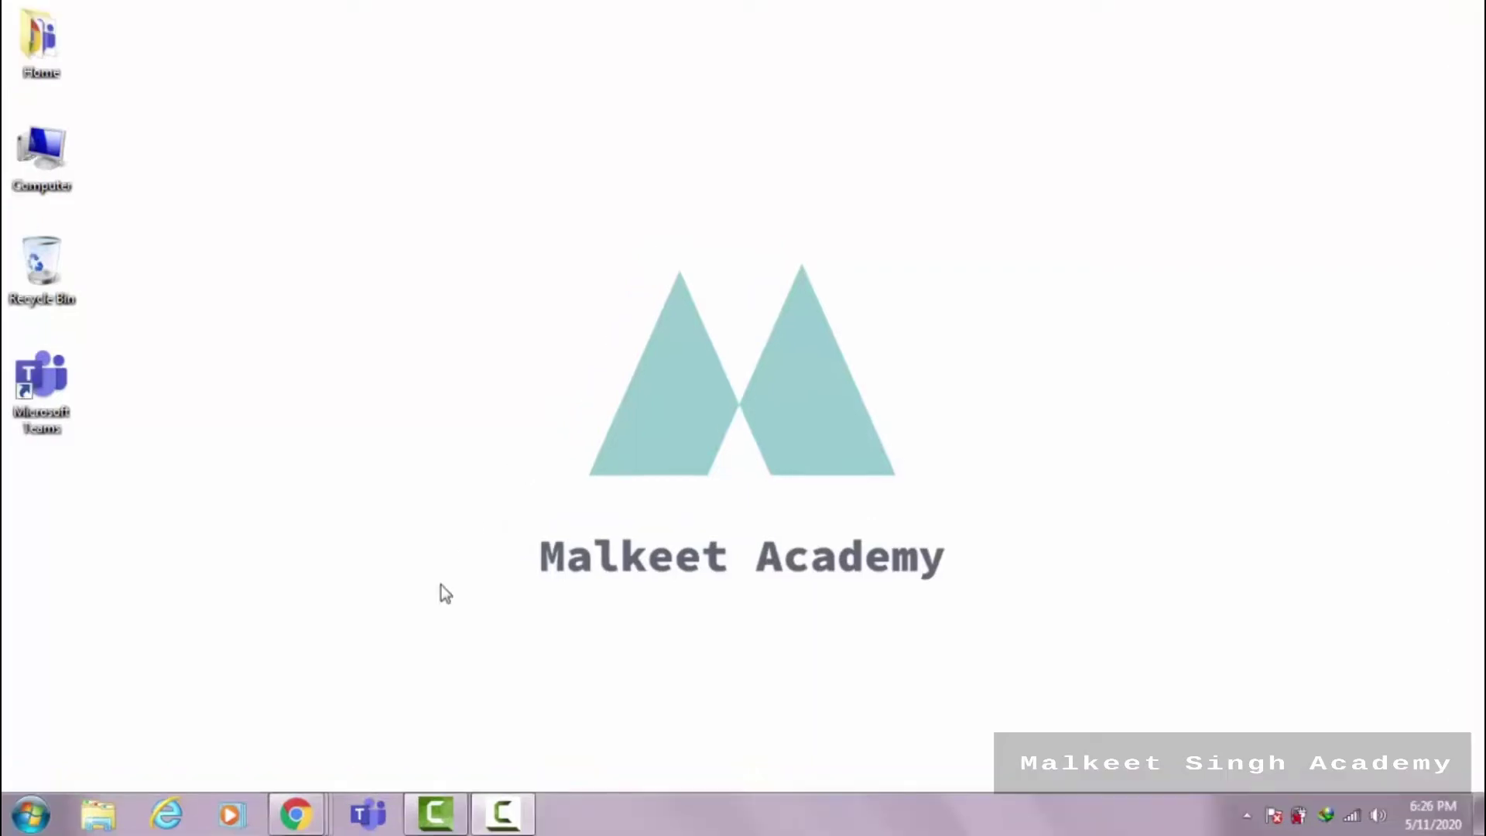
# Look over the Office 365 A1 subscription e-mails in Gmail, then switch to the Microsoft sign-in page
pyautogui.moveTo(295, 813)
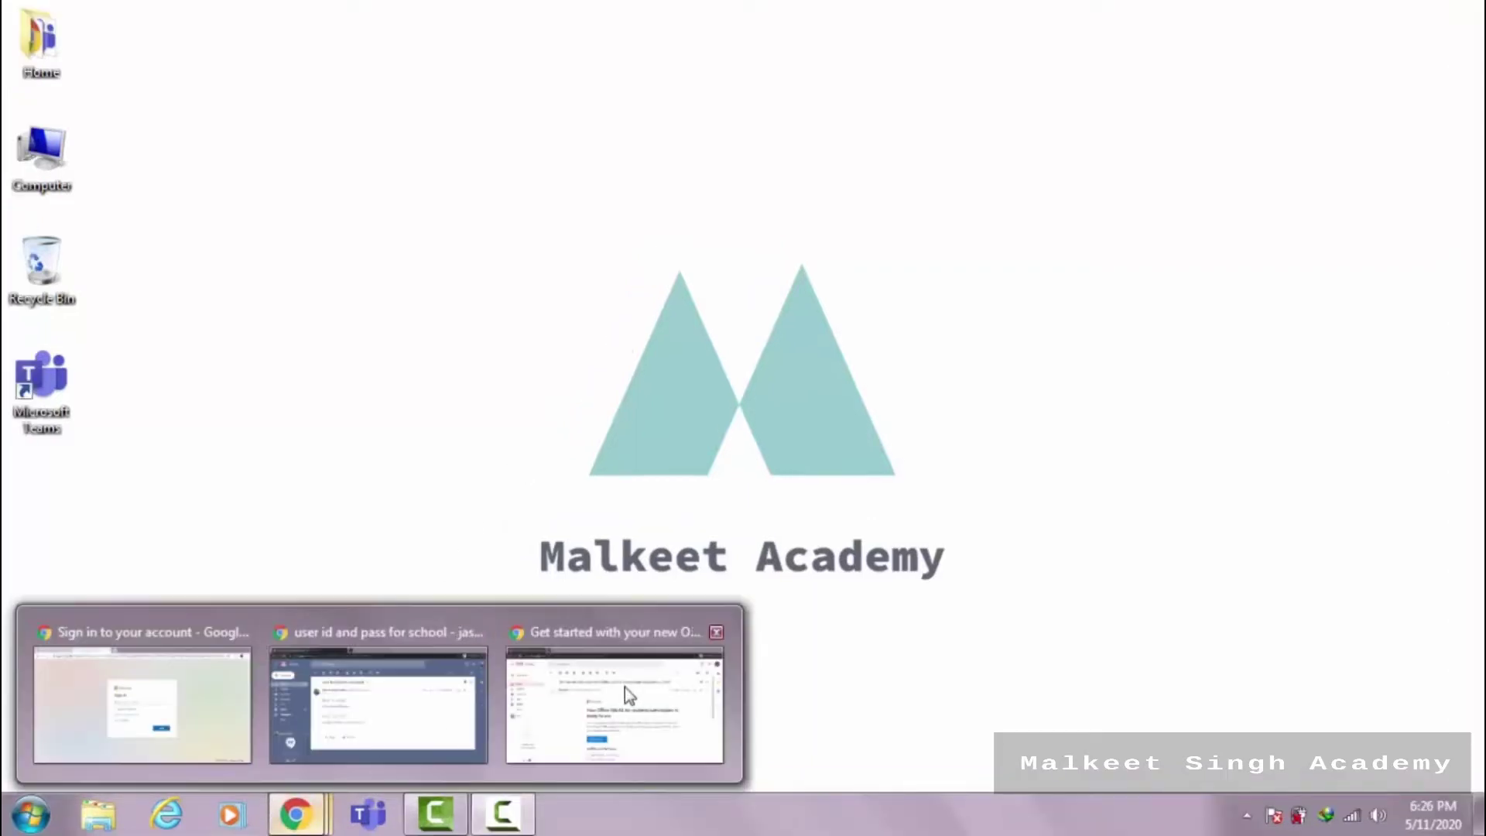
pyautogui.click(625, 686)
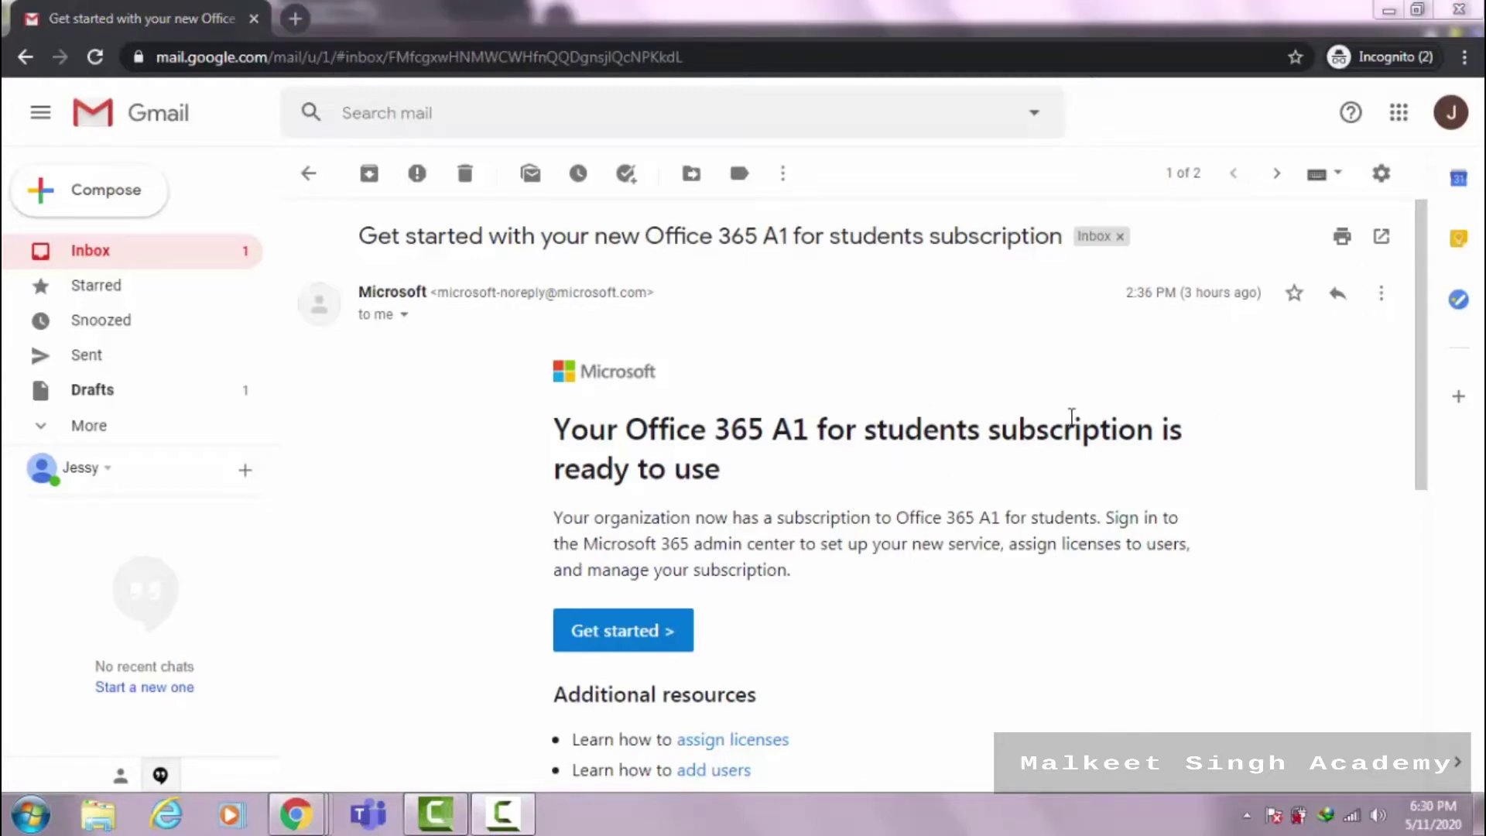
pyautogui.click(1451, 114)
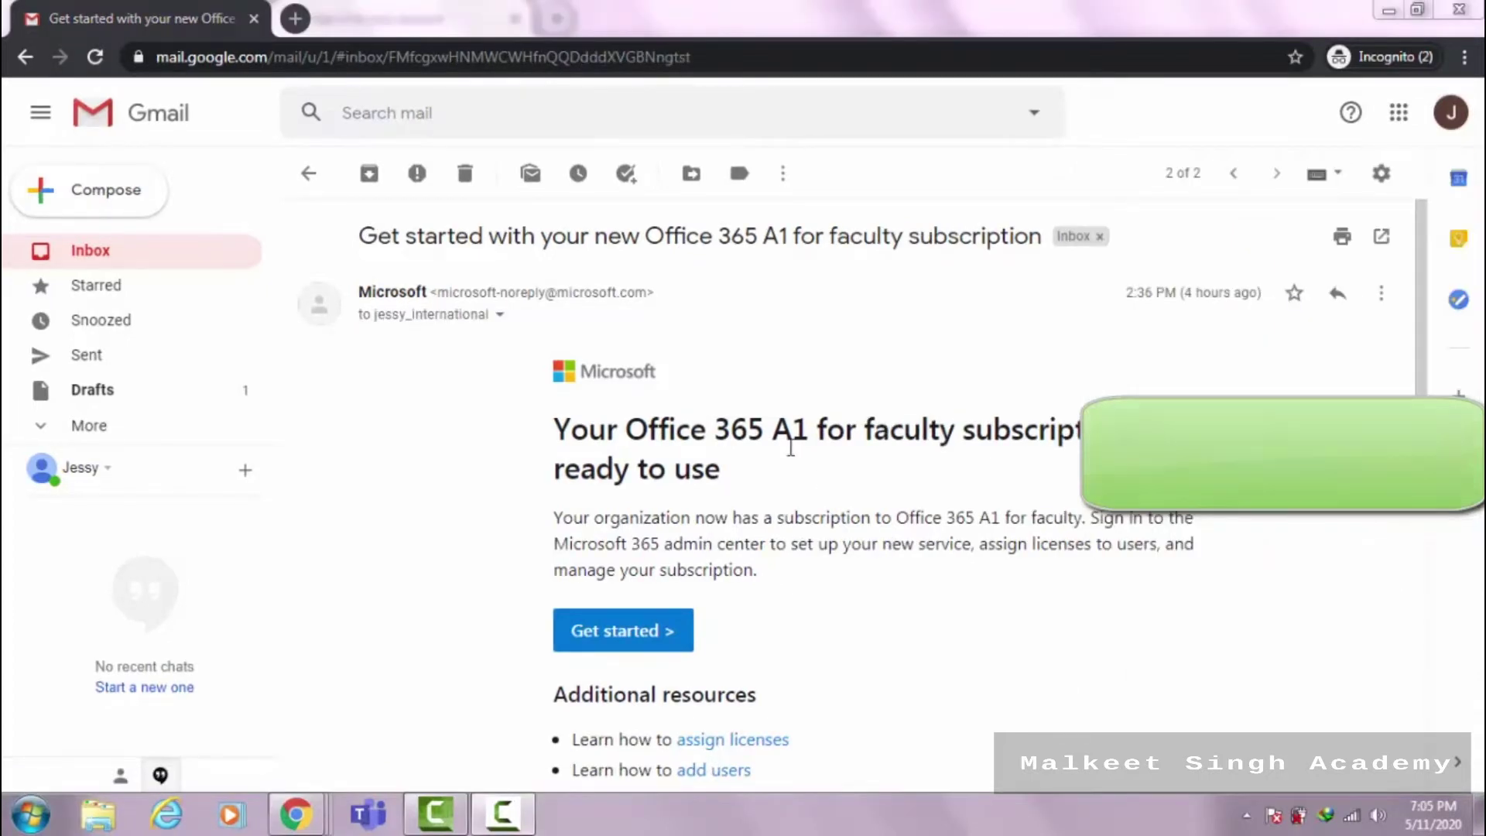
pyautogui.moveTo(302, 822)
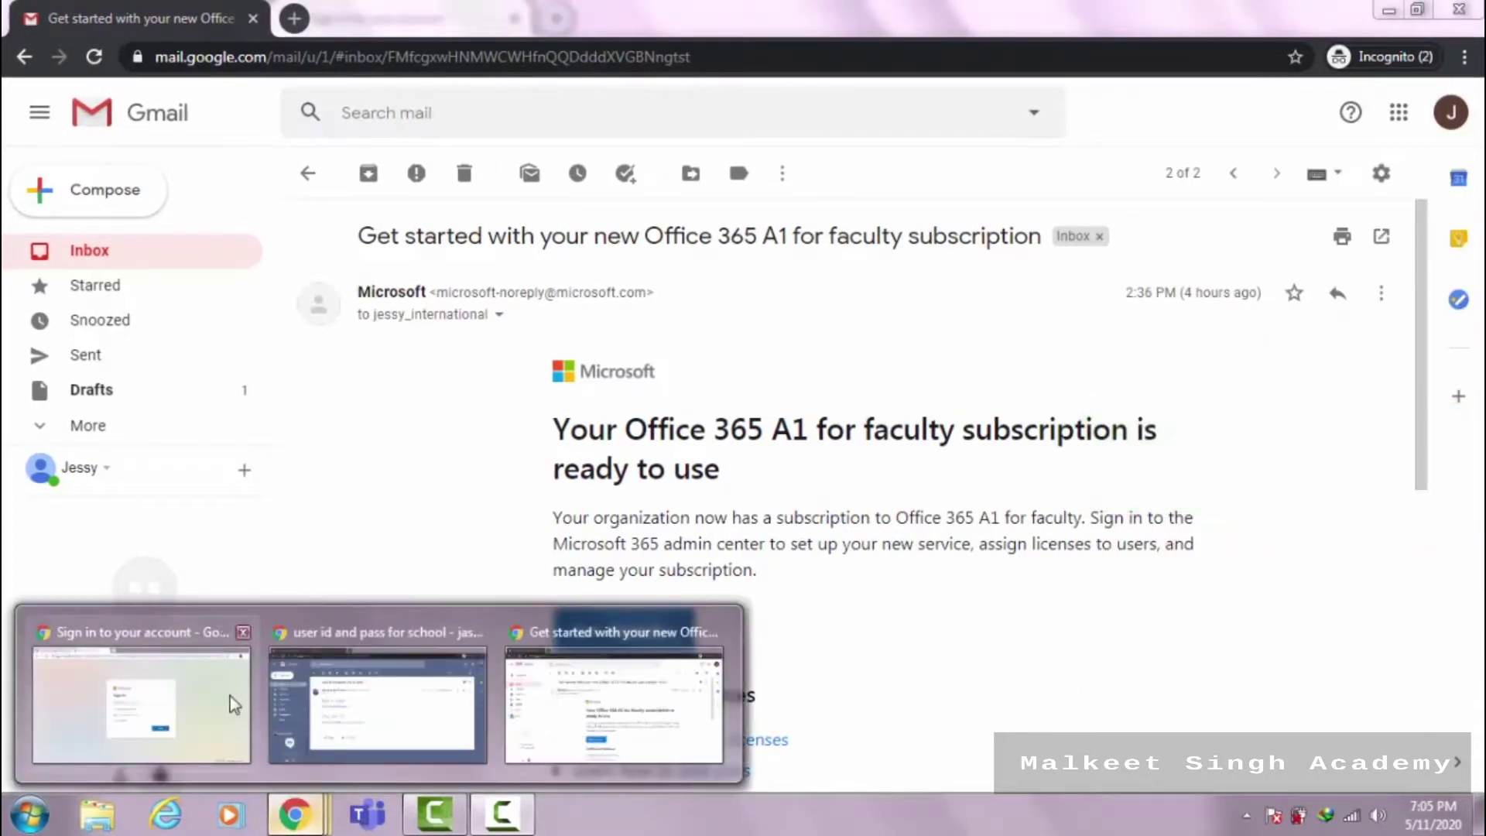
pyautogui.click(122, 670)
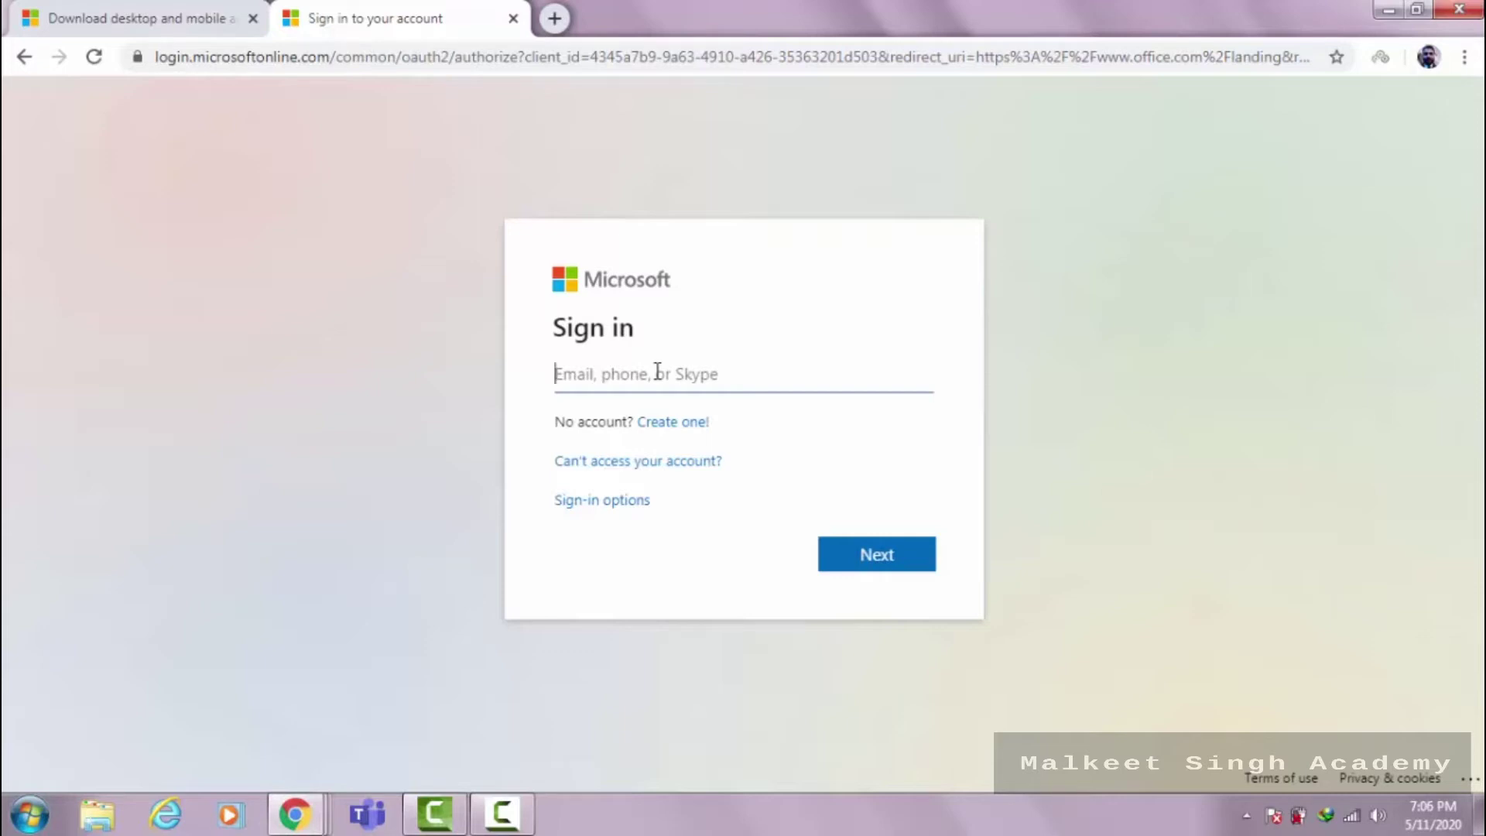
# Copy the recipient's e-mail address from the details of the Office 365 A1 for faculty message in Gmail
pyautogui.click(299, 827)
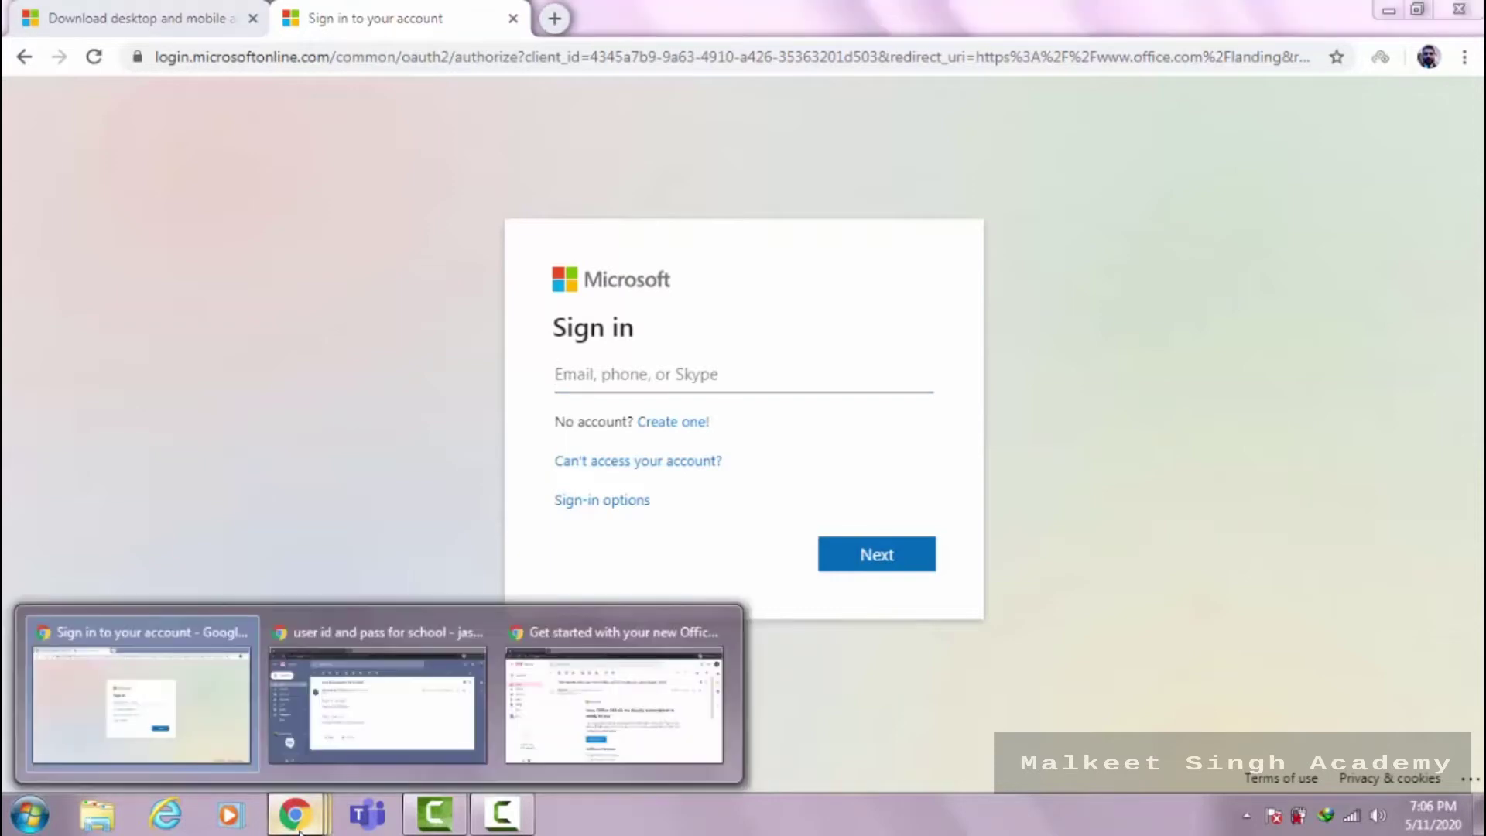
pyautogui.click(614, 691)
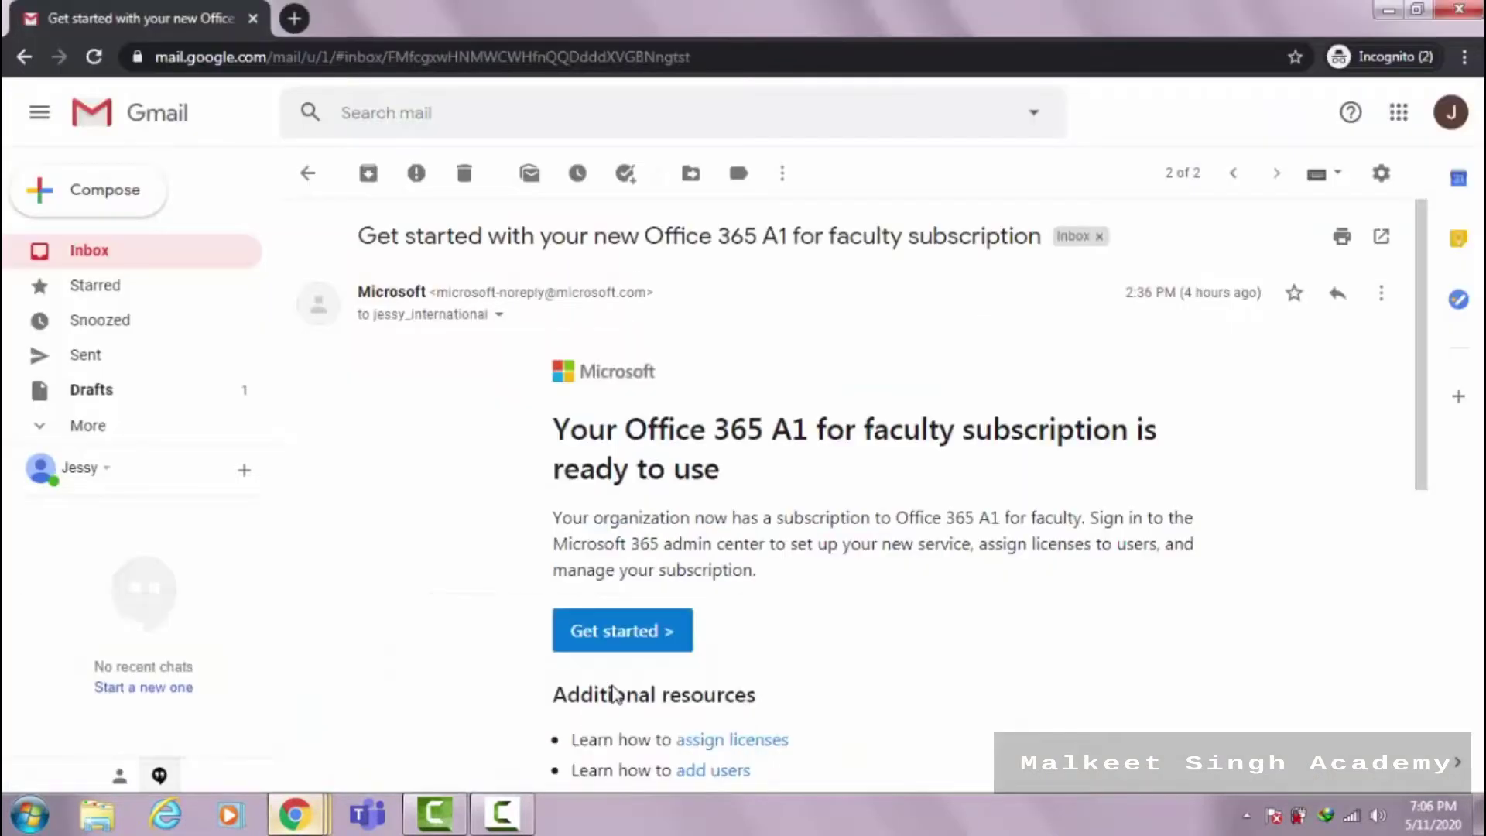
pyautogui.click(499, 315)
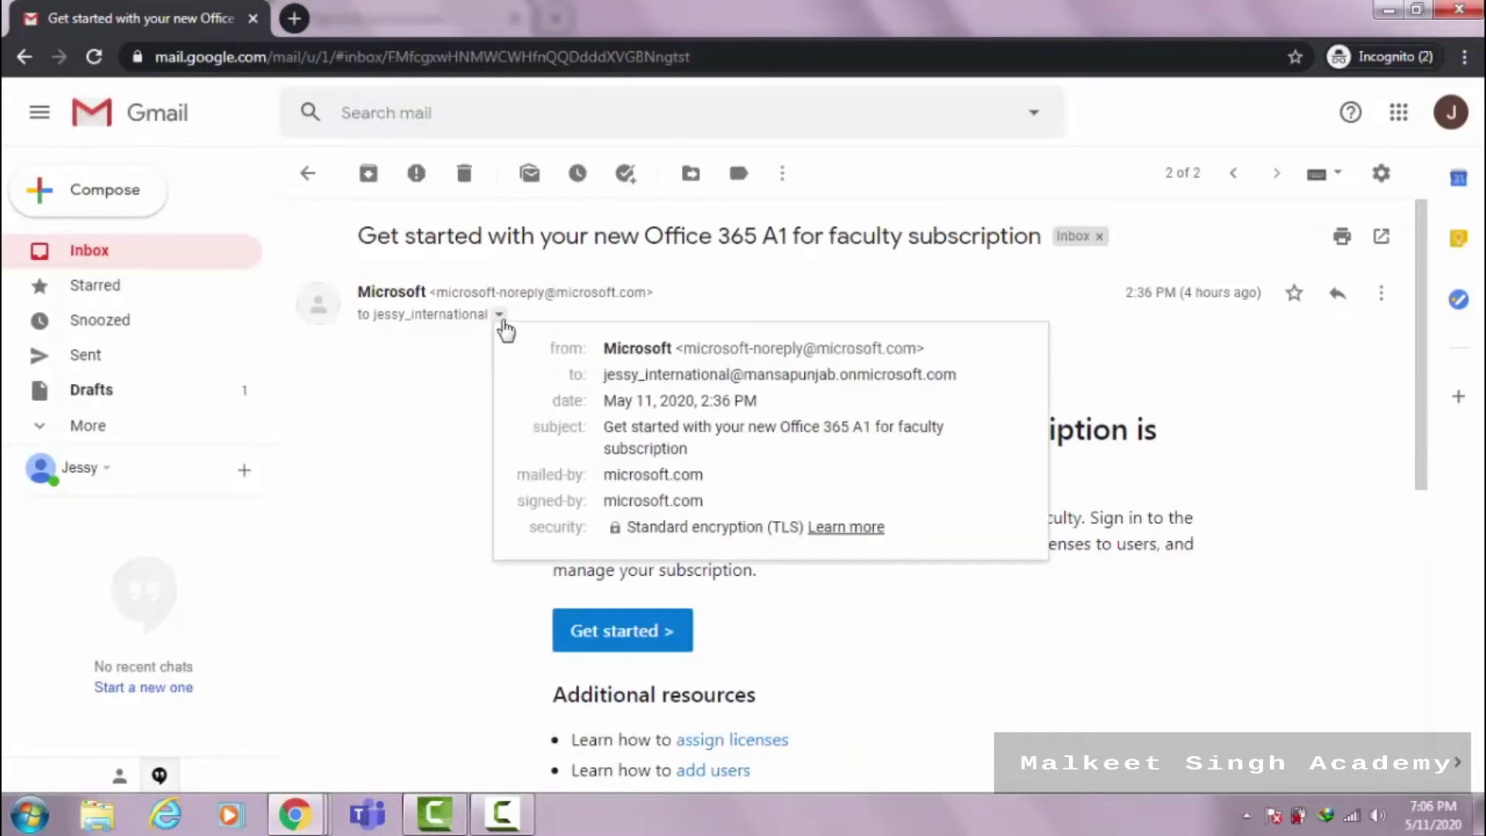
pyautogui.tripleClick(750, 376)
pyautogui.hotkey('ctrl', 'c')
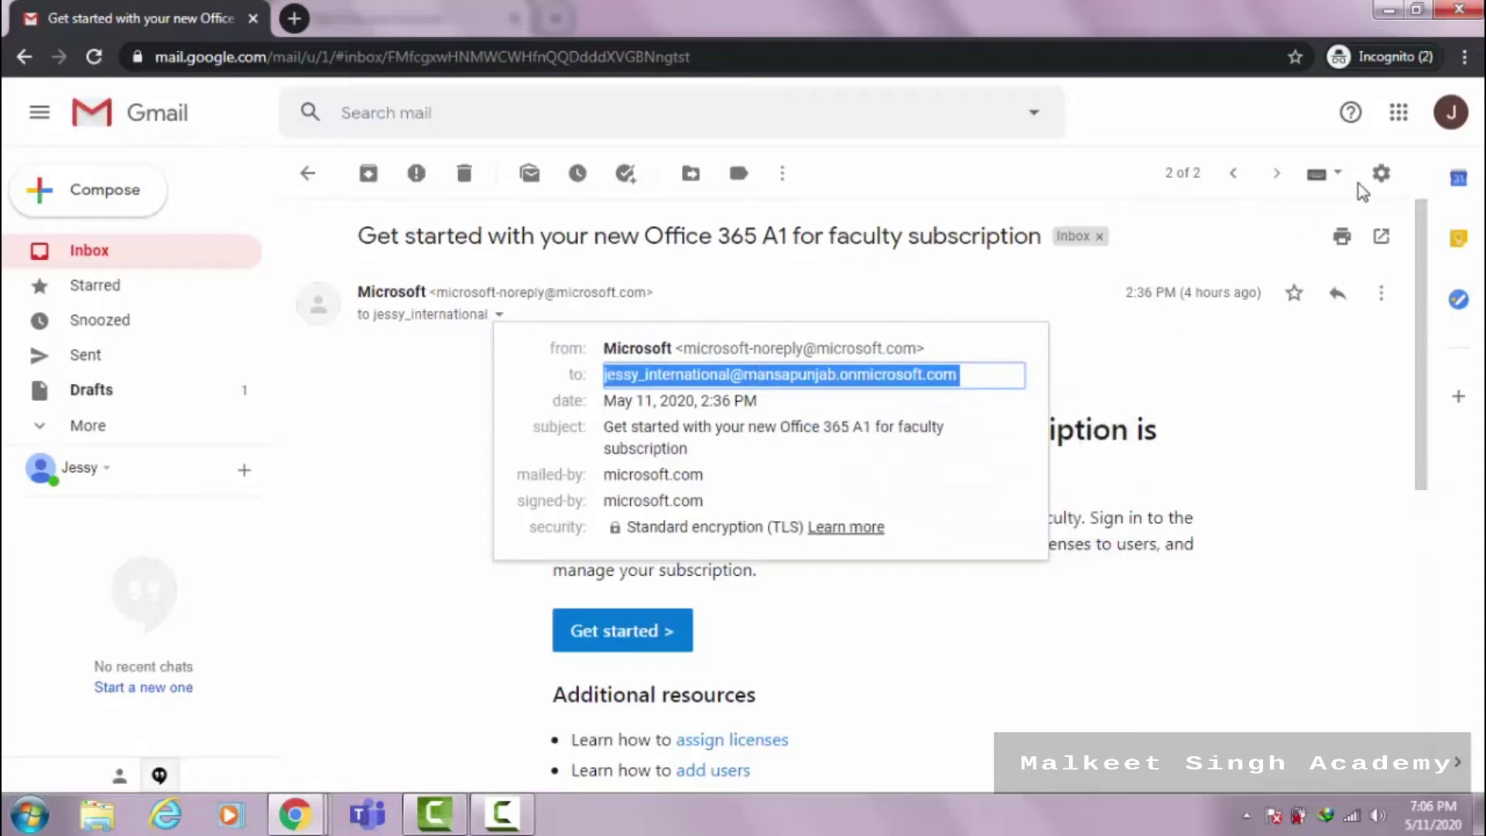
# Check the signed-in Google account and compare it with the recipient details of the faculty subscription message
pyautogui.click(1453, 120)
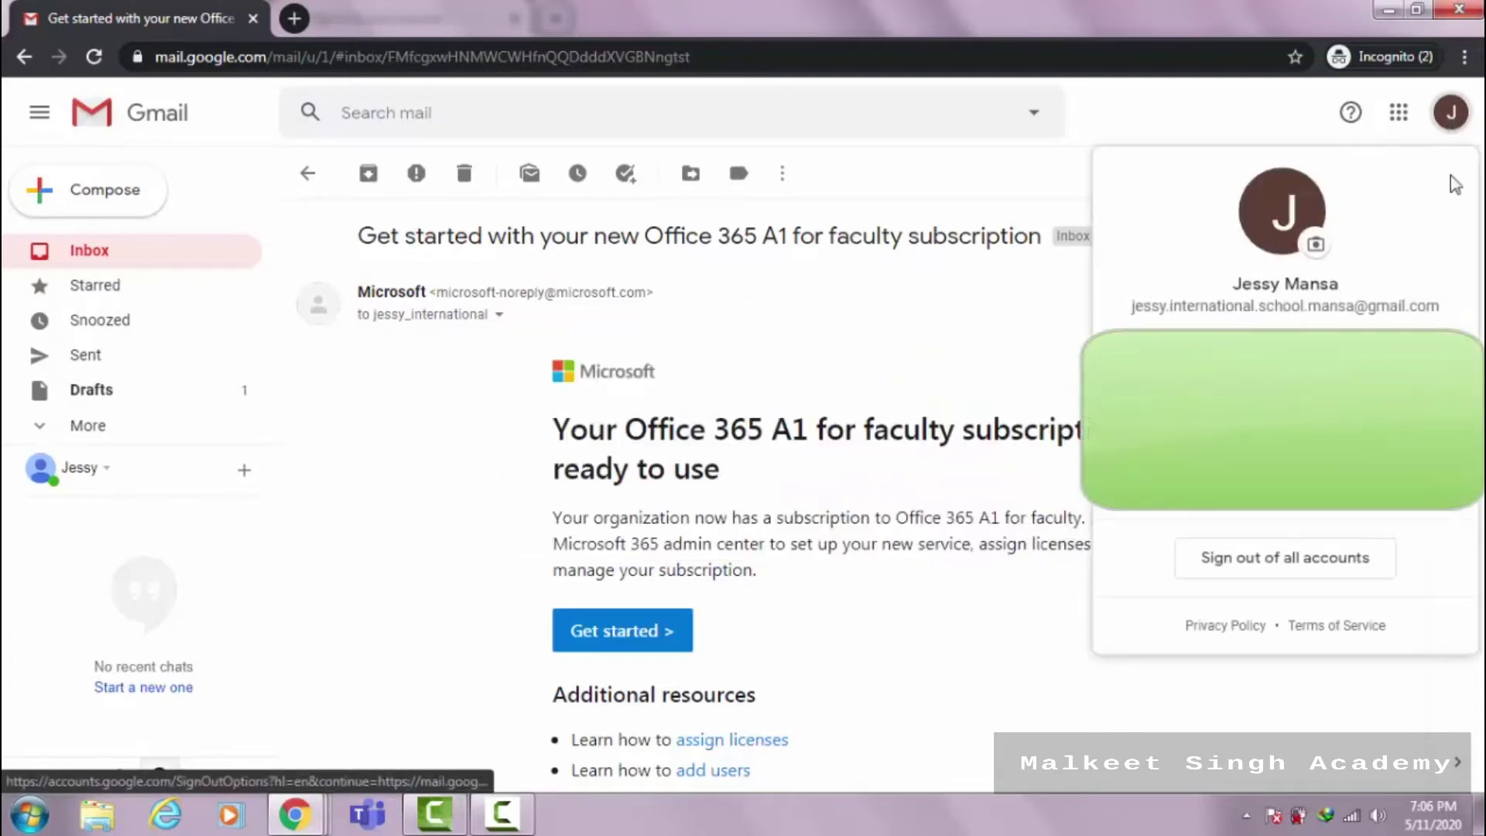
pyautogui.click(868, 378)
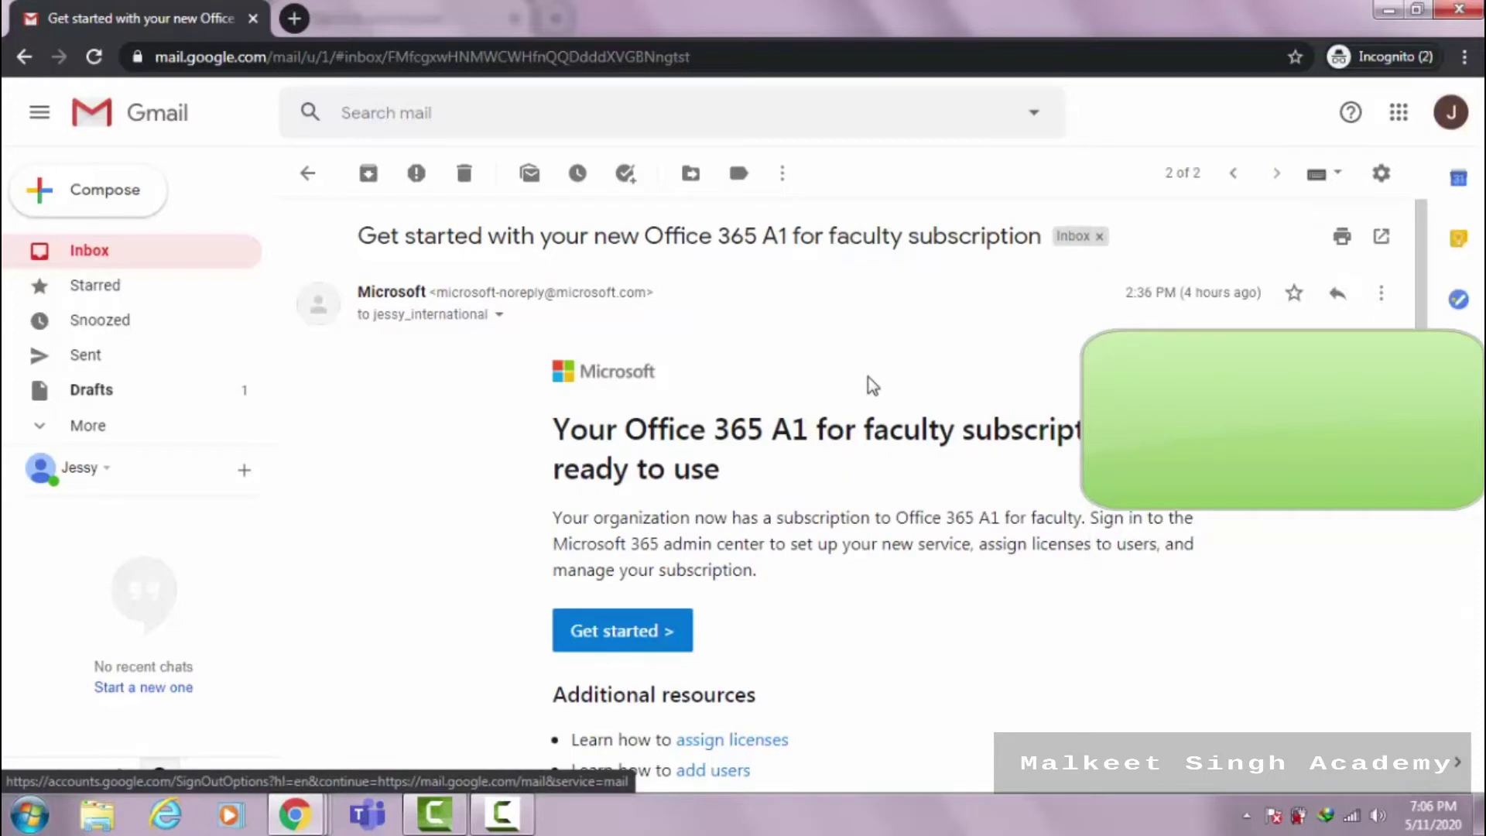
pyautogui.click(499, 314)
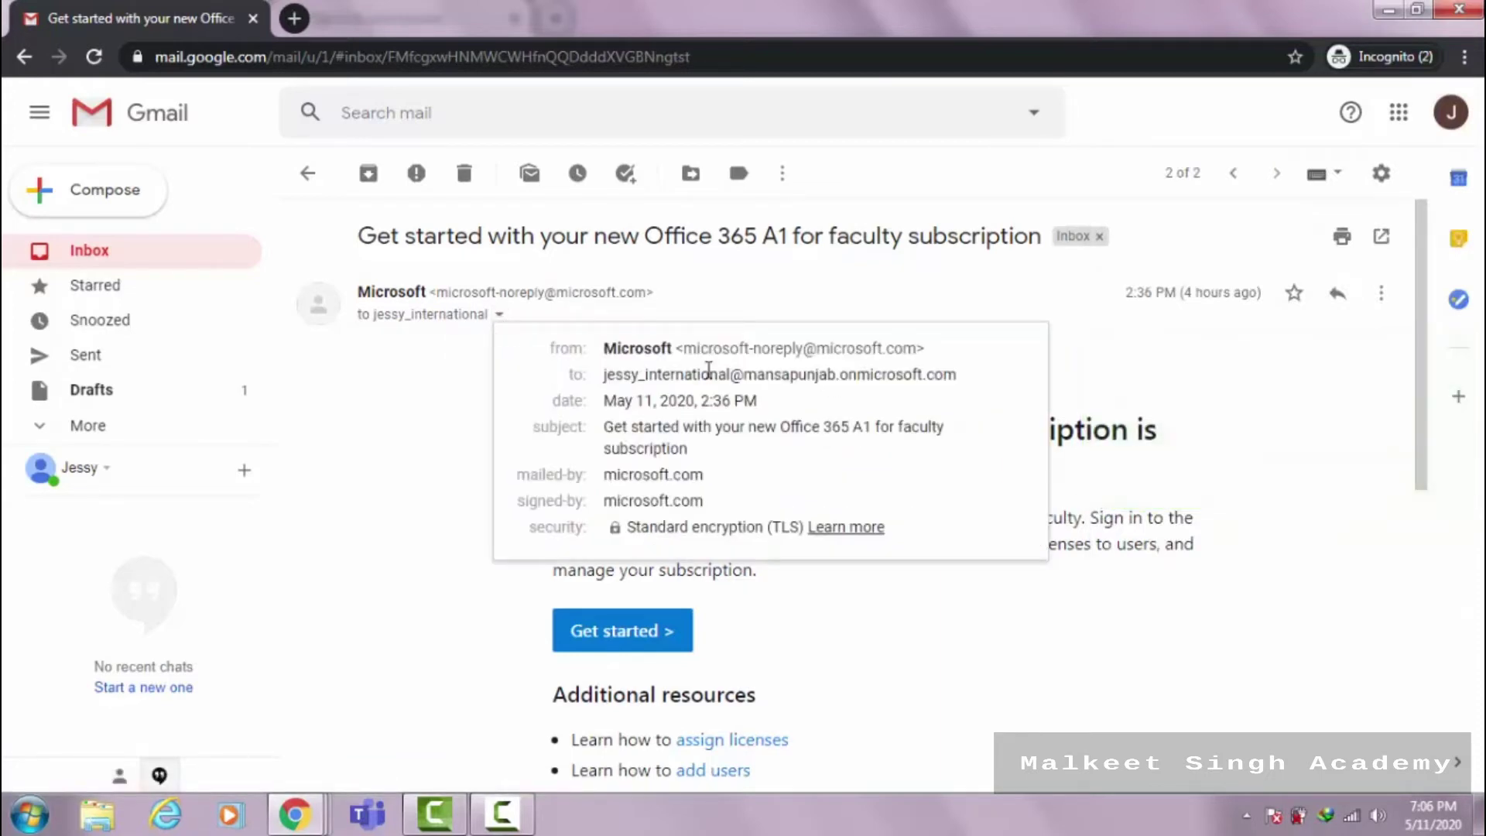
pyautogui.moveTo(708, 370)
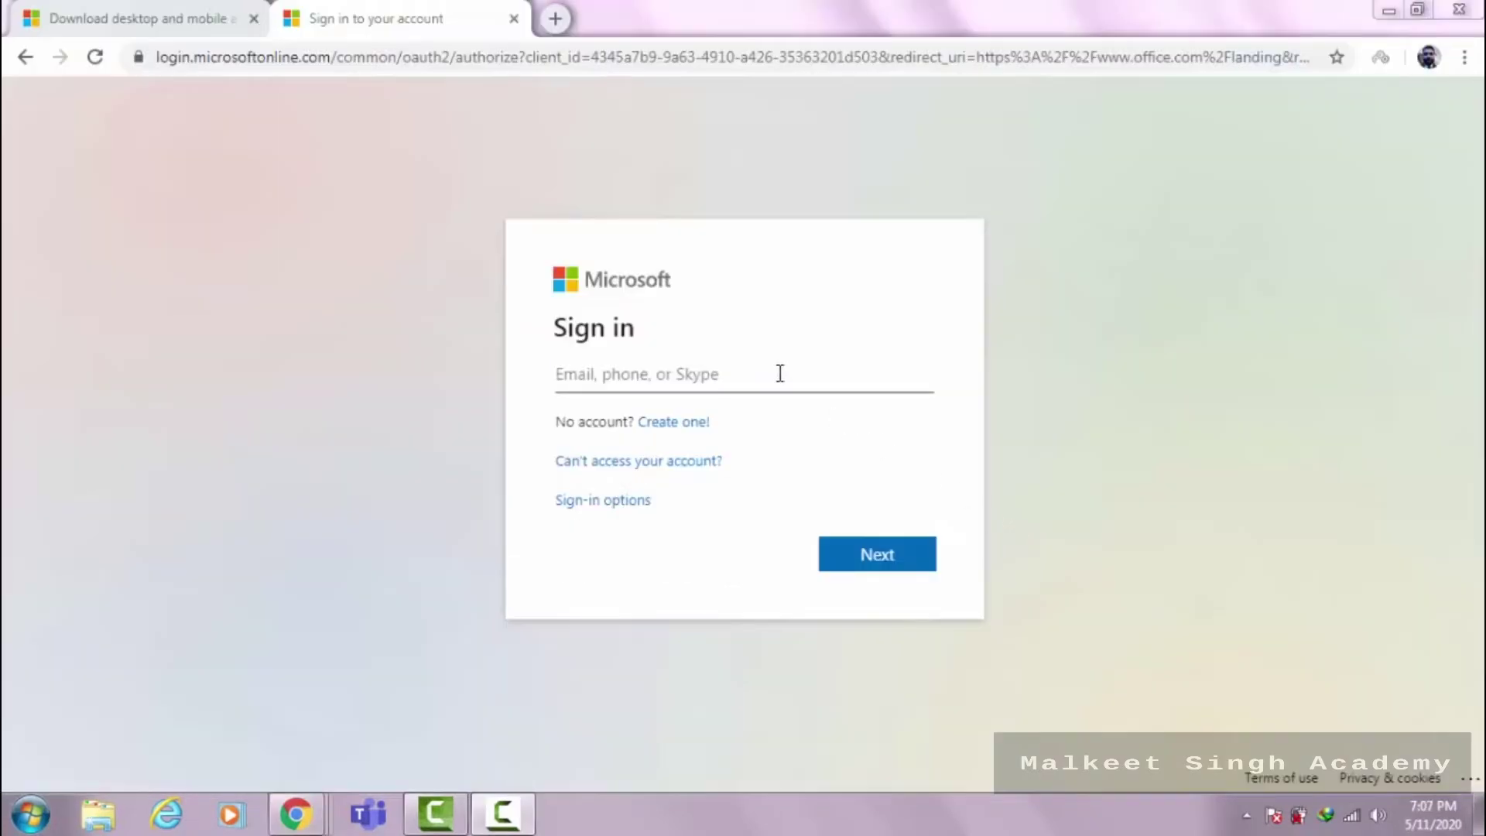
# Submit the copied e-mail address as the Microsoft sign-in name, dismissing the Windows color scheme prompt
pyautogui.rightClick(780, 373)
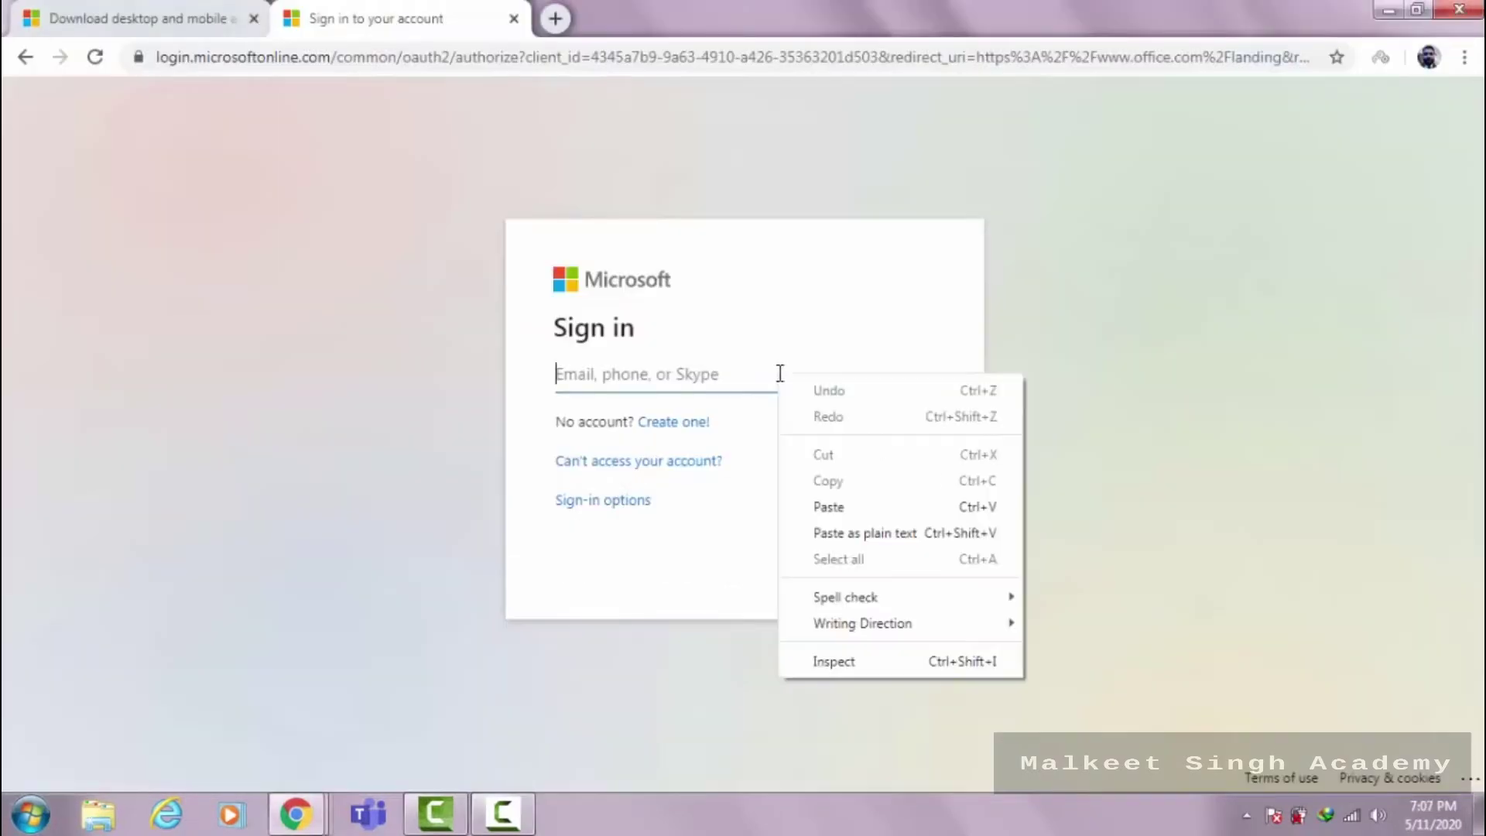
pyautogui.click(815, 507)
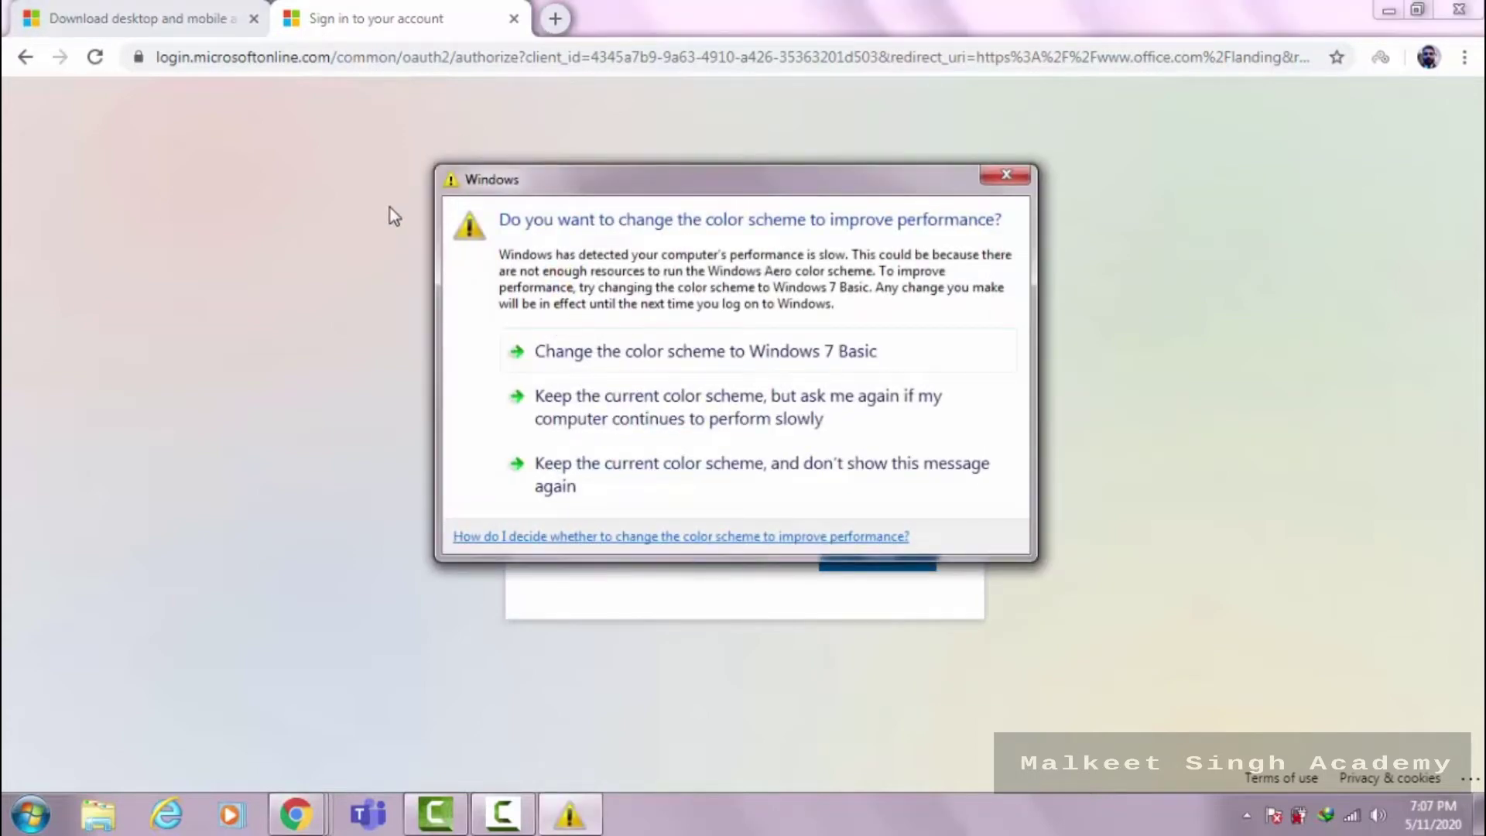
pyautogui.click(1008, 178)
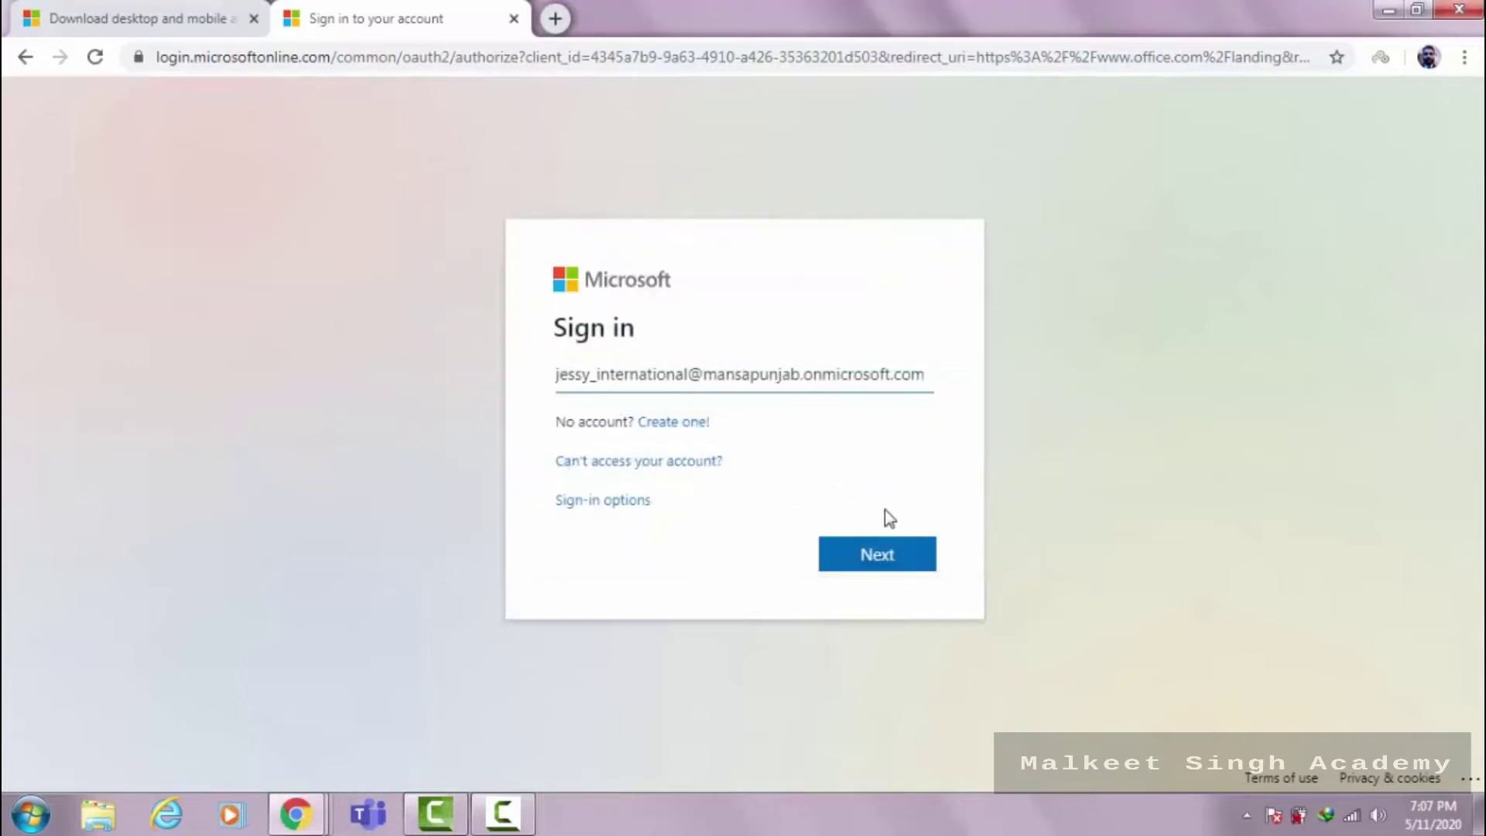
pyautogui.click(840, 558)
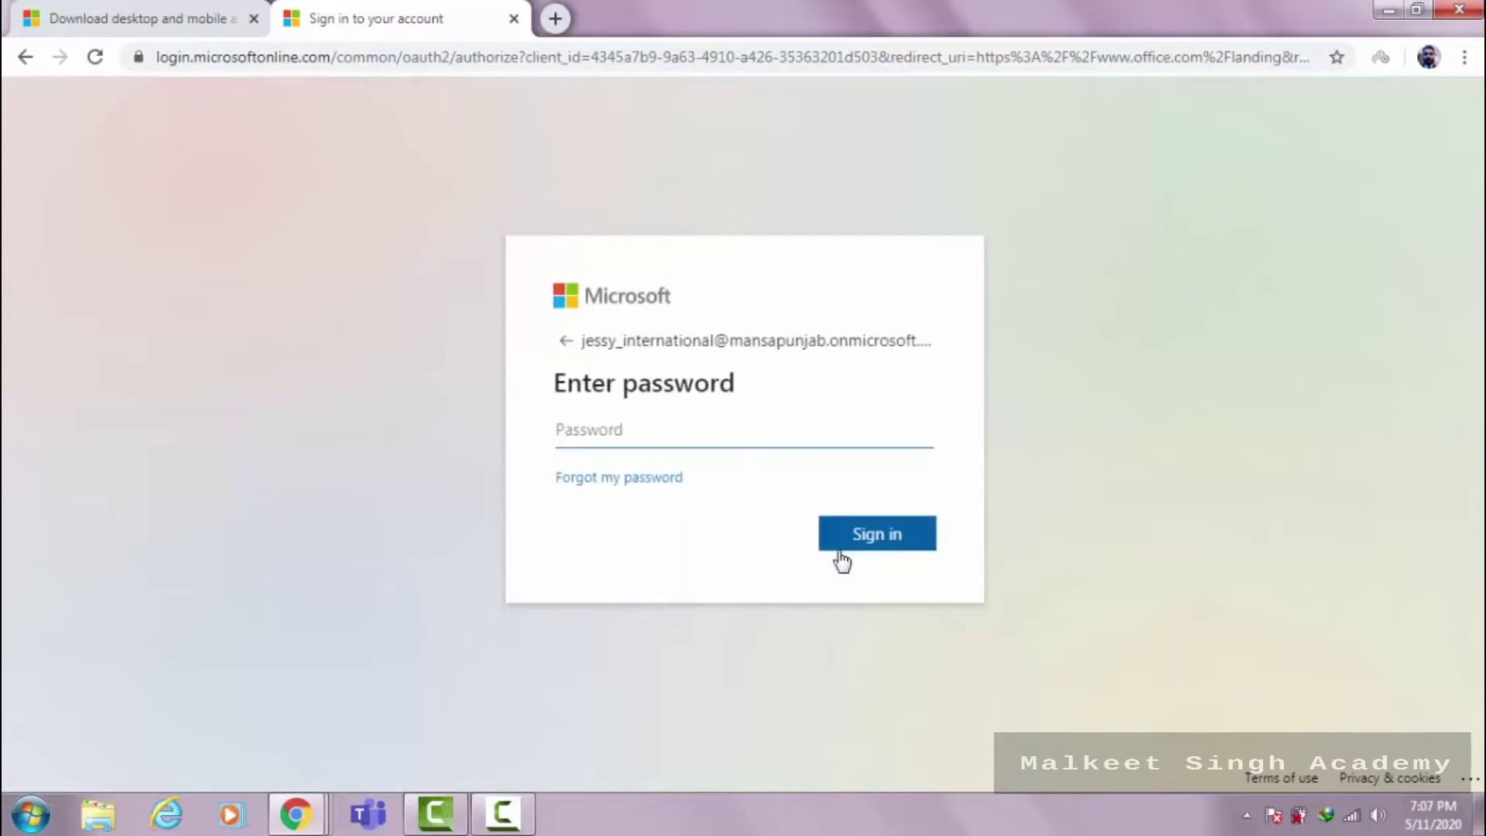
# Sign in to Office 365 with the account password and decline to stay signed in
pyautogui.write('•••••••••')
pyautogui.click(840, 552)
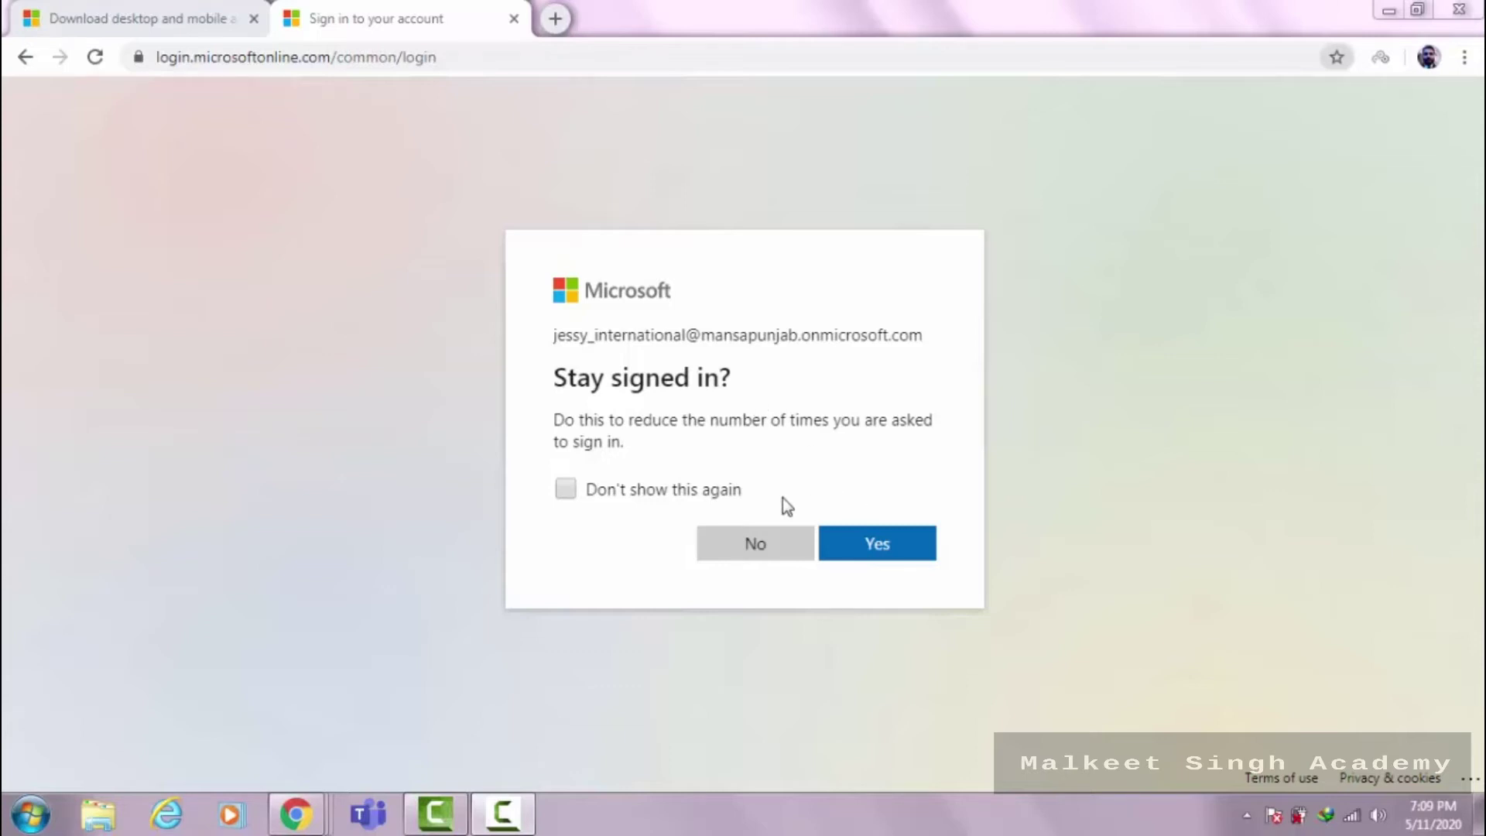
pyautogui.click(728, 545)
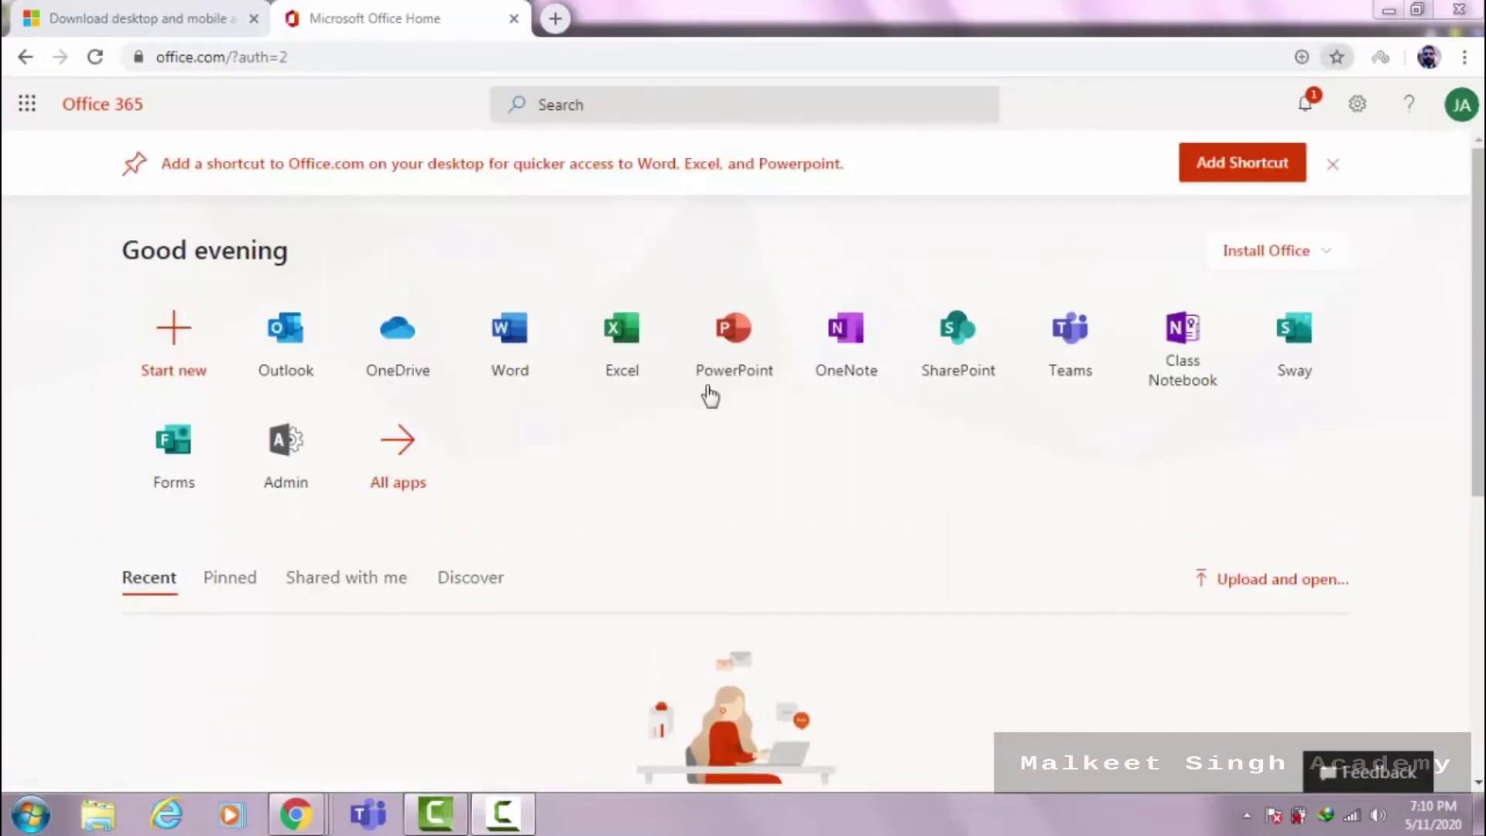
# Dismiss the Office.com desktop shortcut suggestion and show the list of all Office 365 apps
pyautogui.click(708, 395)
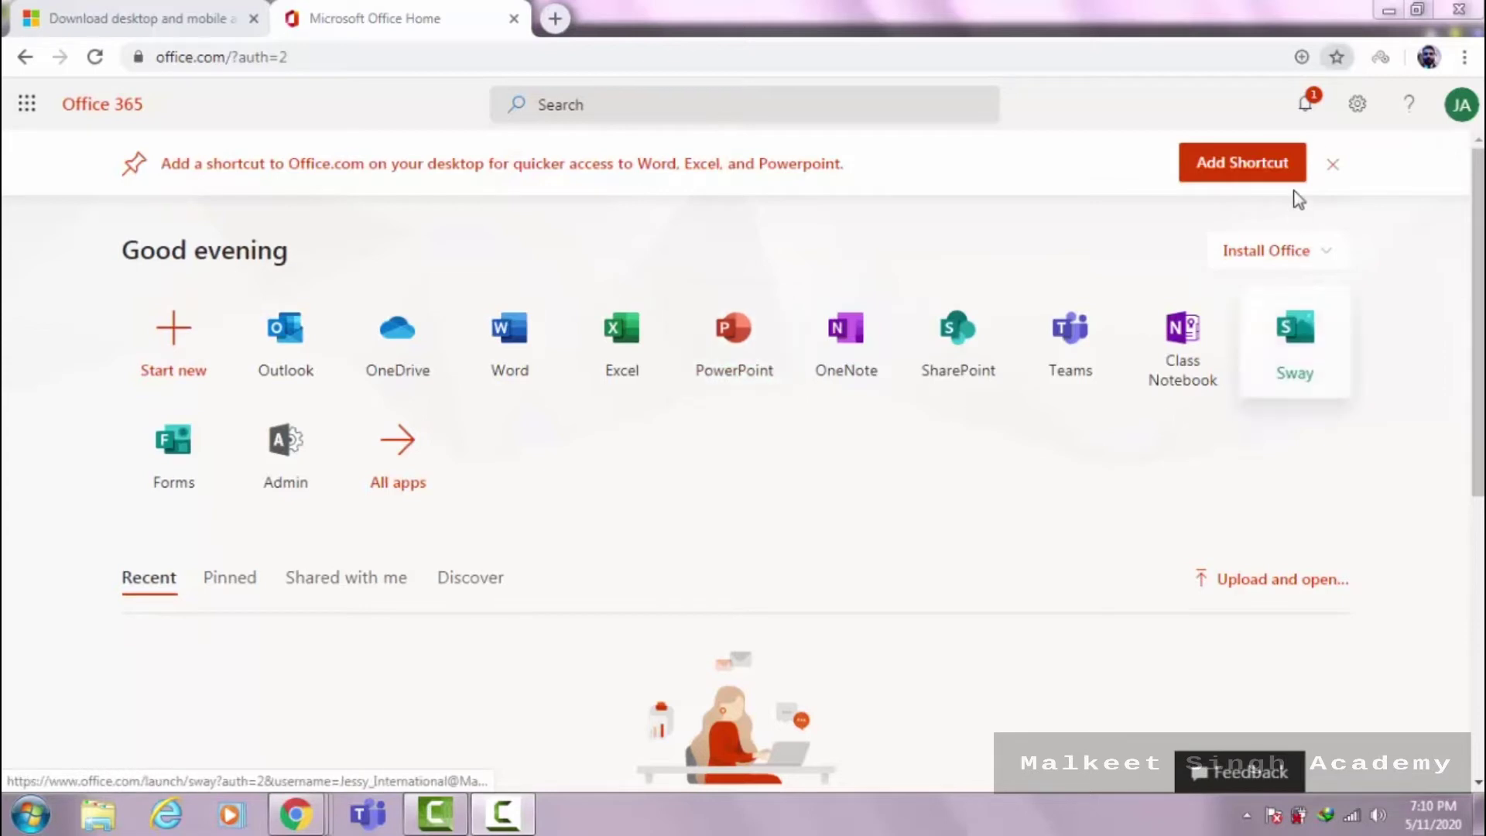
pyautogui.click(1330, 157)
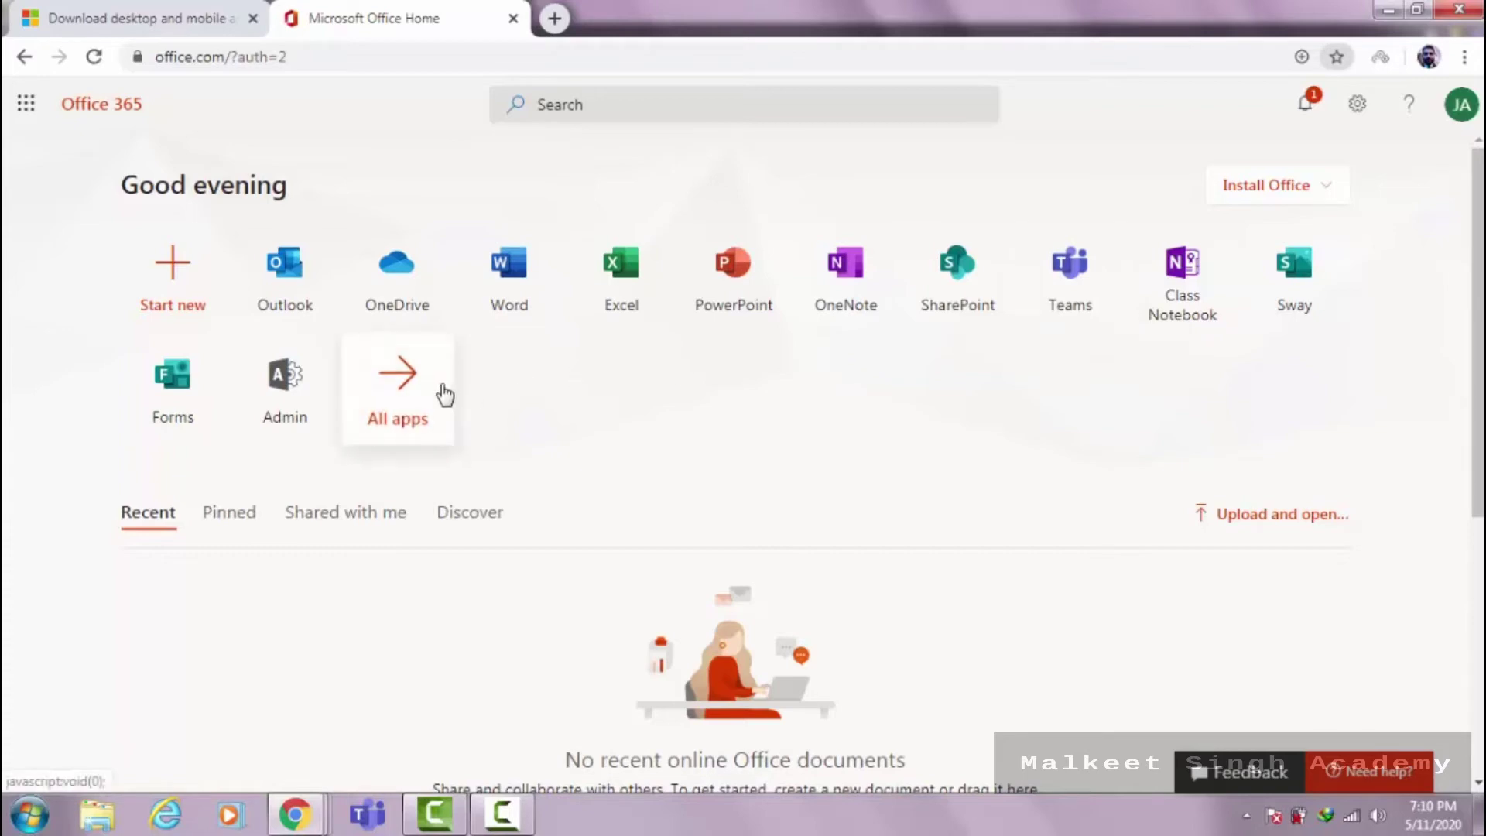
pyautogui.click(400, 377)
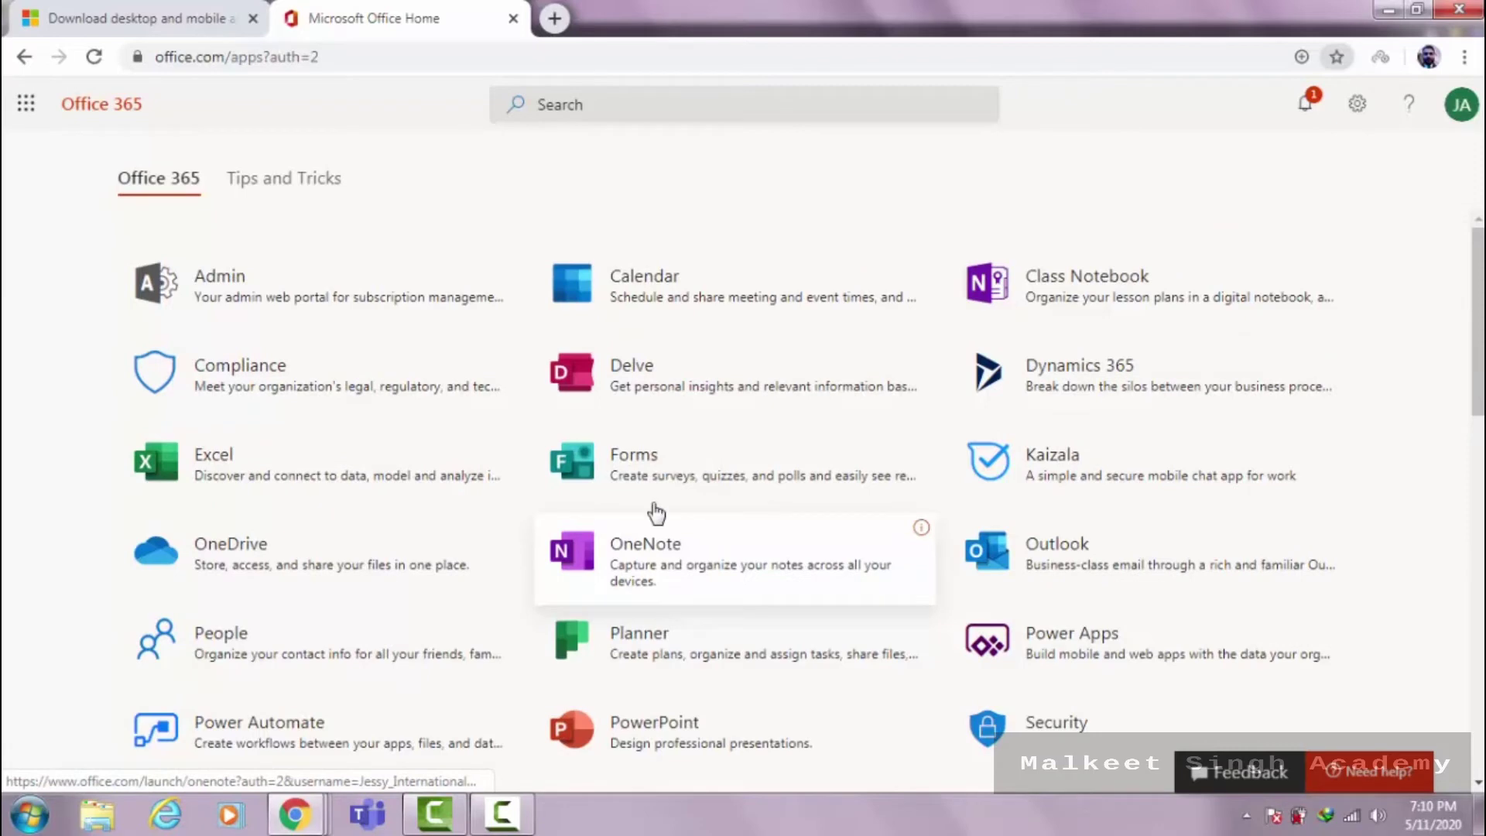
pyautogui.moveTo(1479, 302); pyautogui.dragTo(1470, 255)
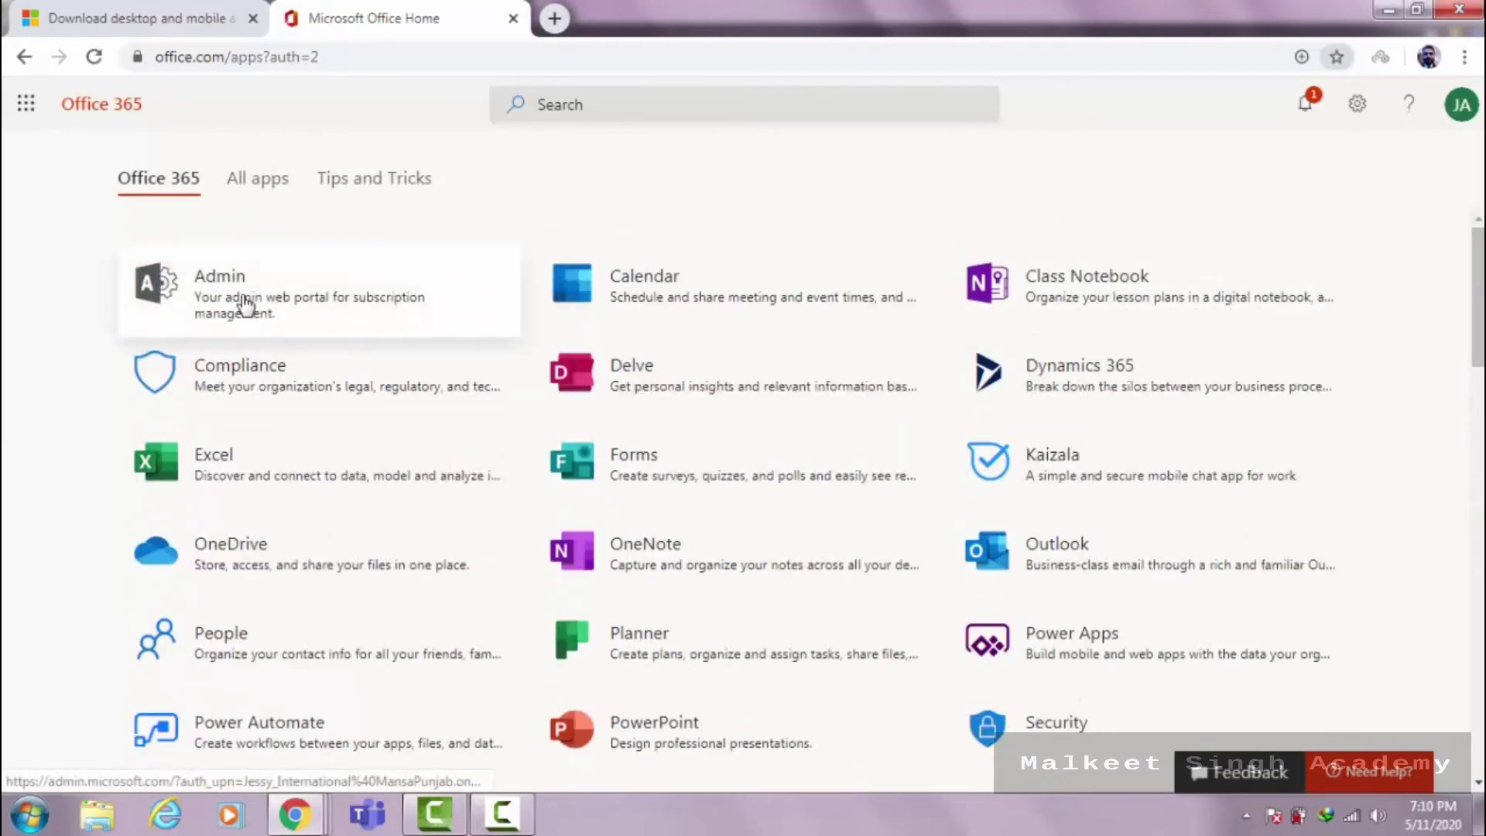
# Open the Admin app and choose to keep the current Windows color scheme without showing the message again
pyautogui.click(357, 297)
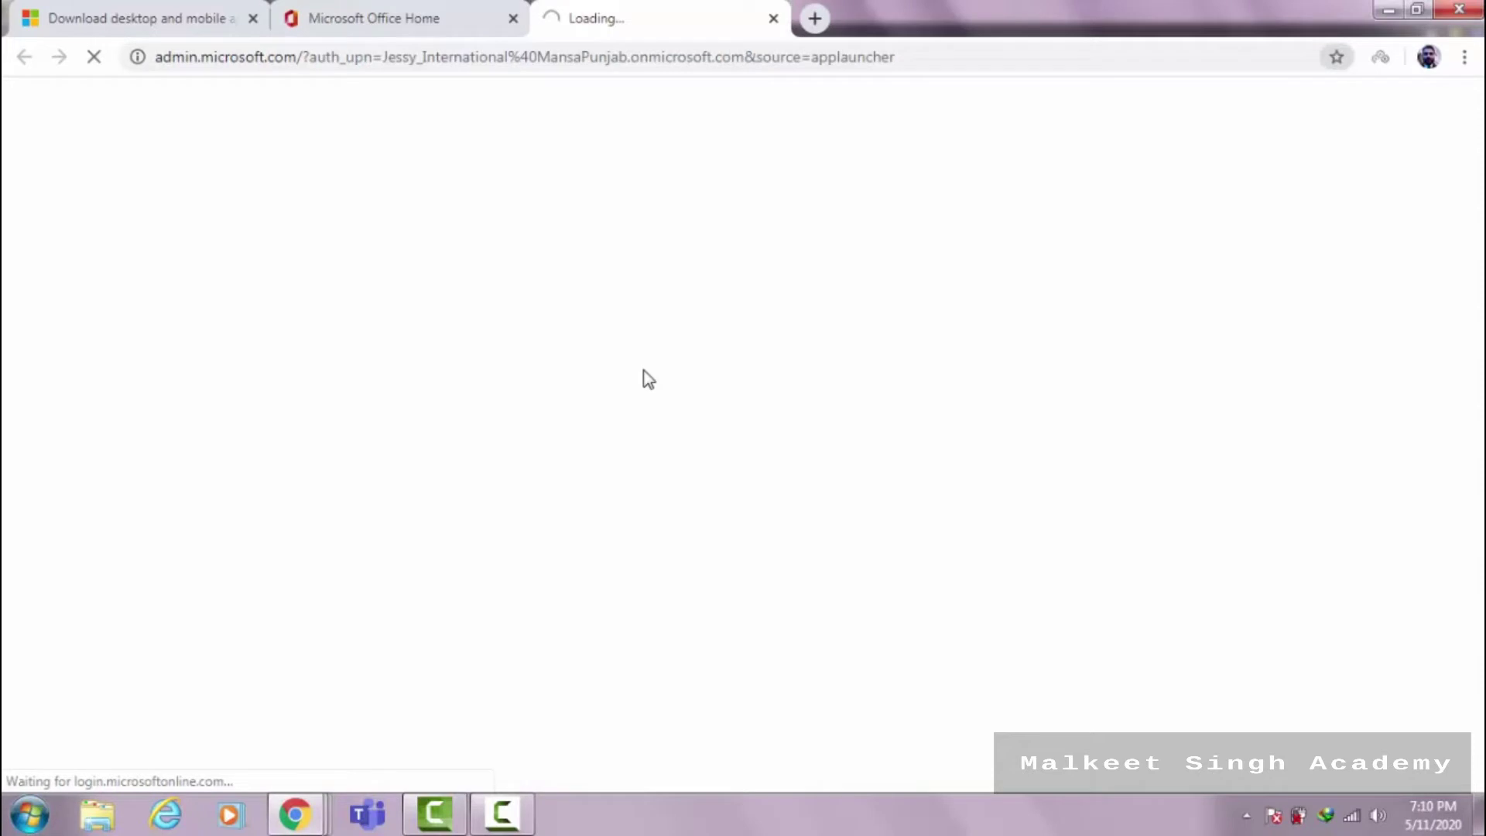
pyautogui.click(395, 9)
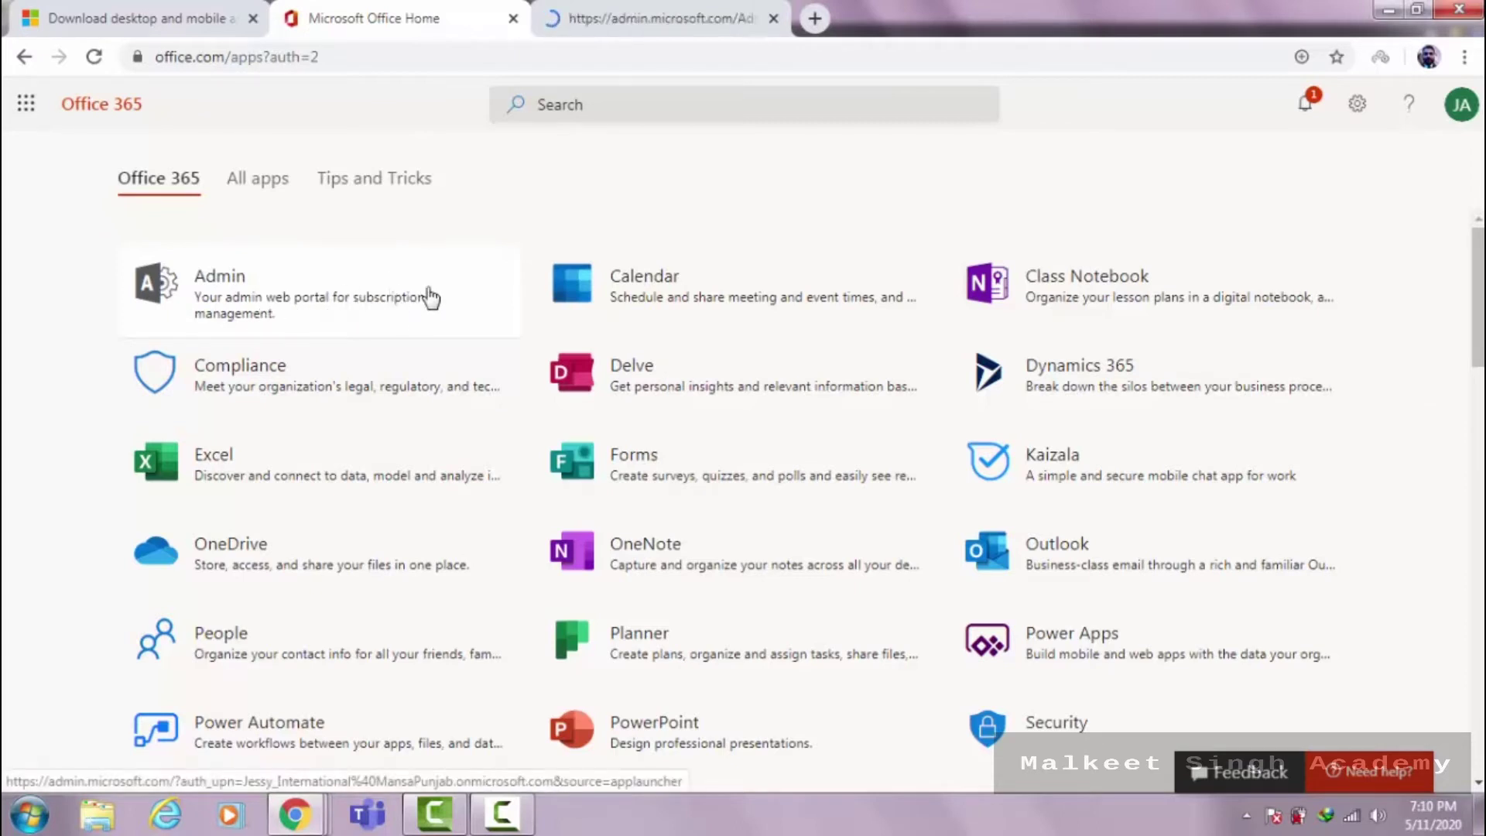
pyautogui.click(604, 11)
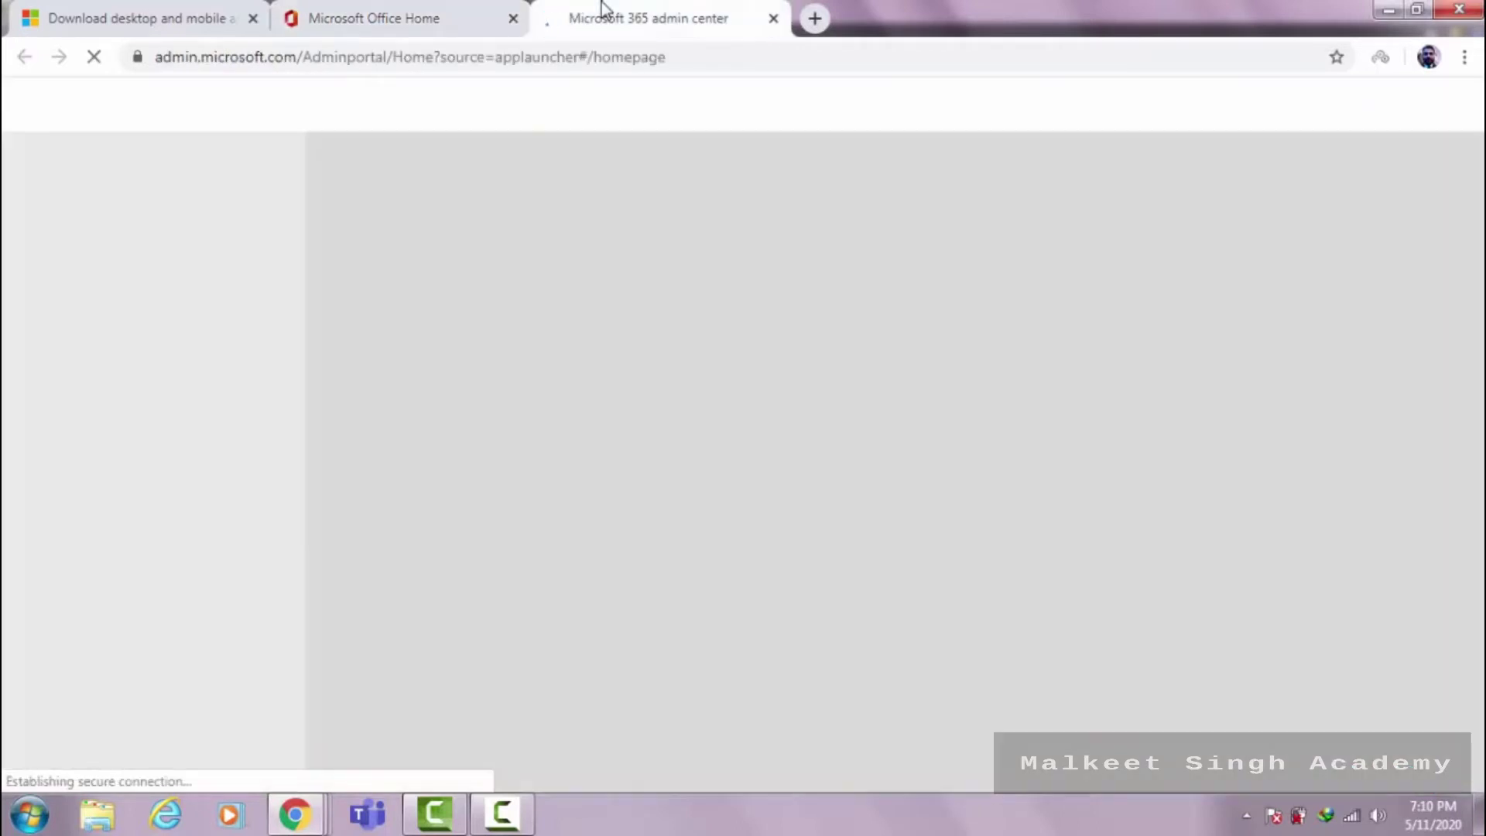
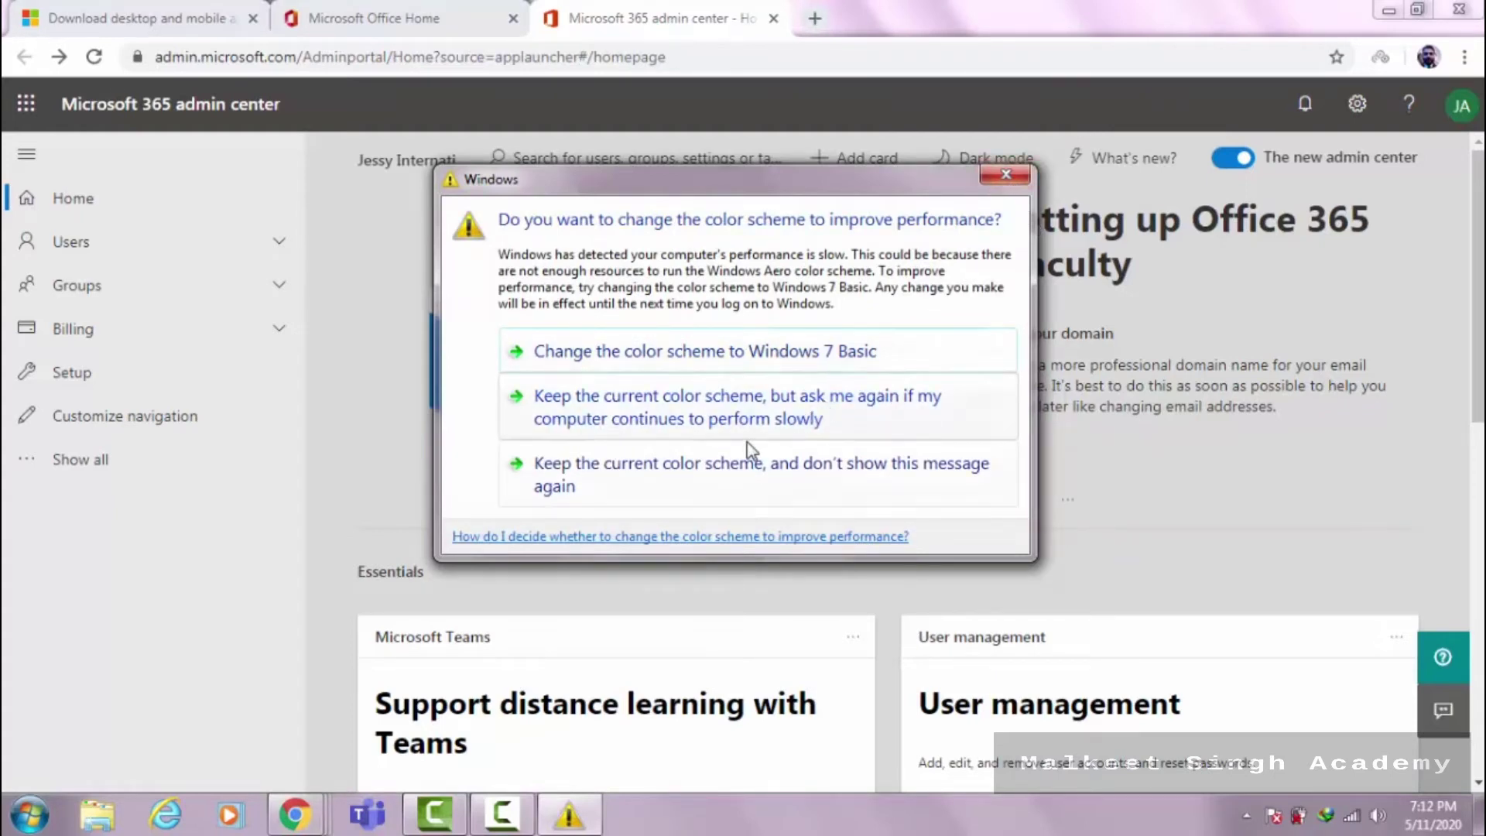
pyautogui.click(690, 458)
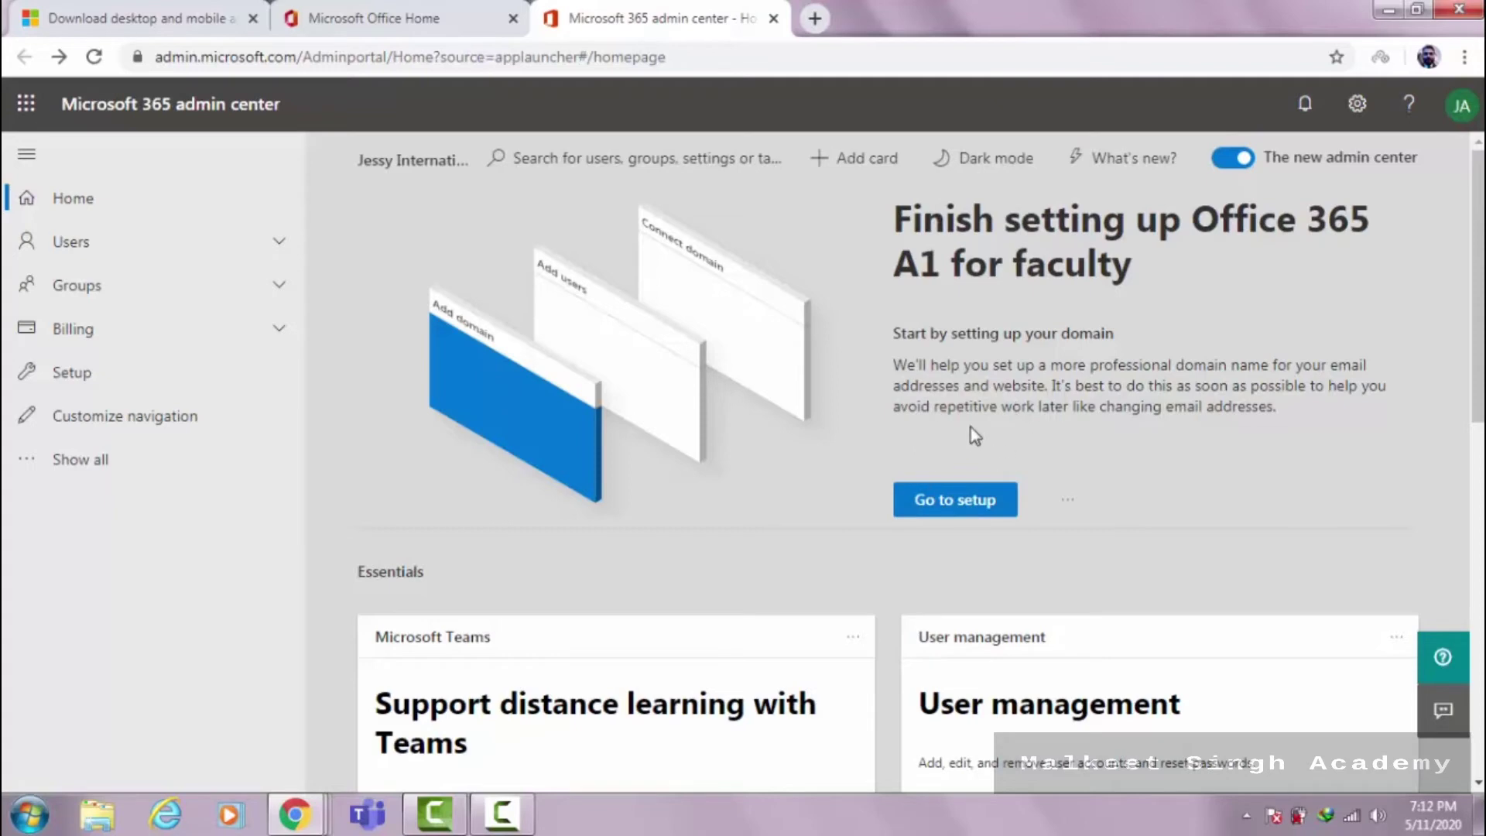
# Start the Office 365 A1 for faculty setup and use the default domain MansaPunjab.onmicrosoft.com for now
pyautogui.click(972, 501)
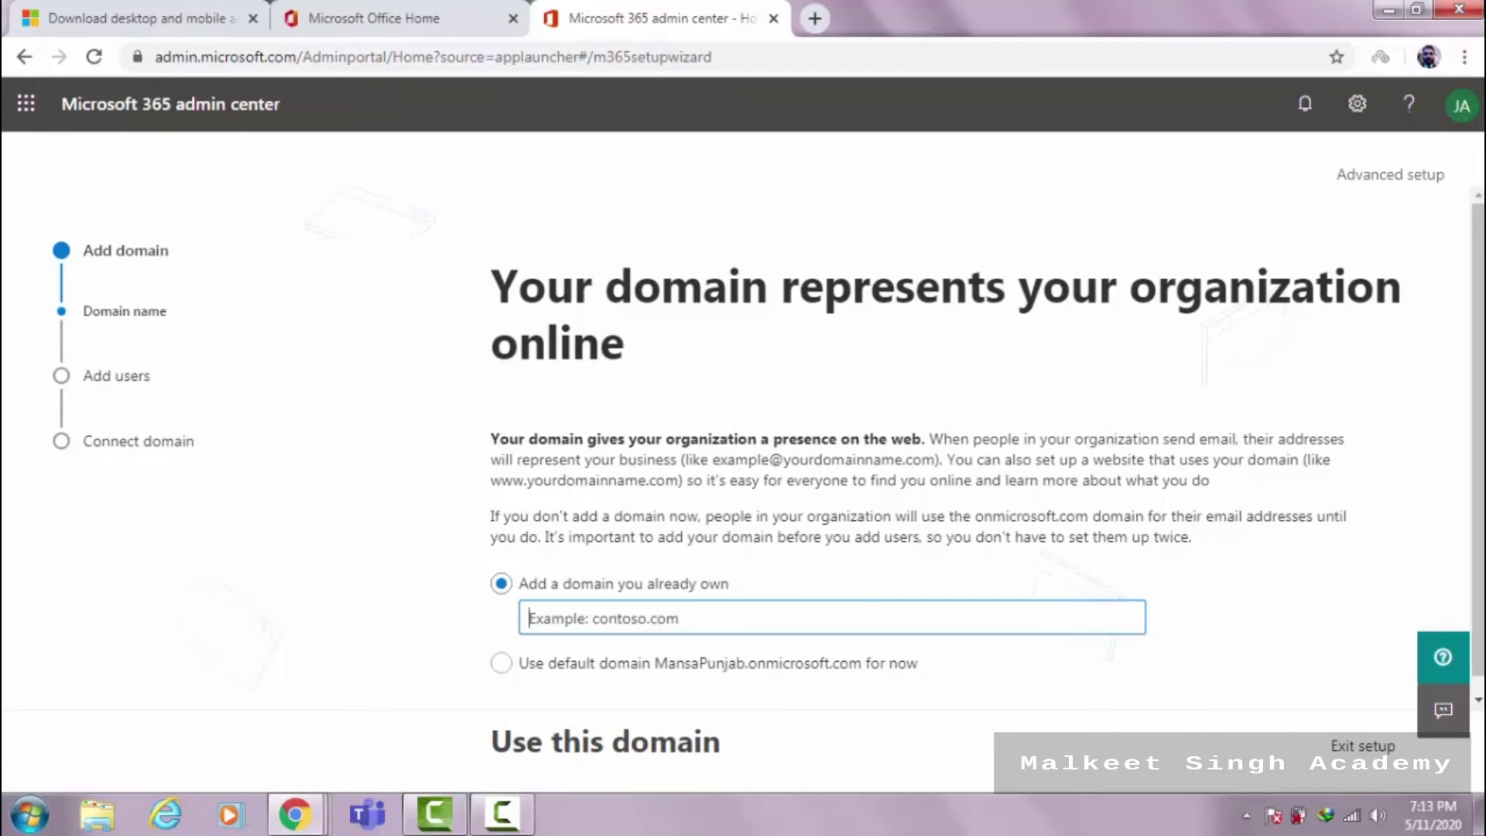
pyautogui.scroll(-1, 1479, 369)
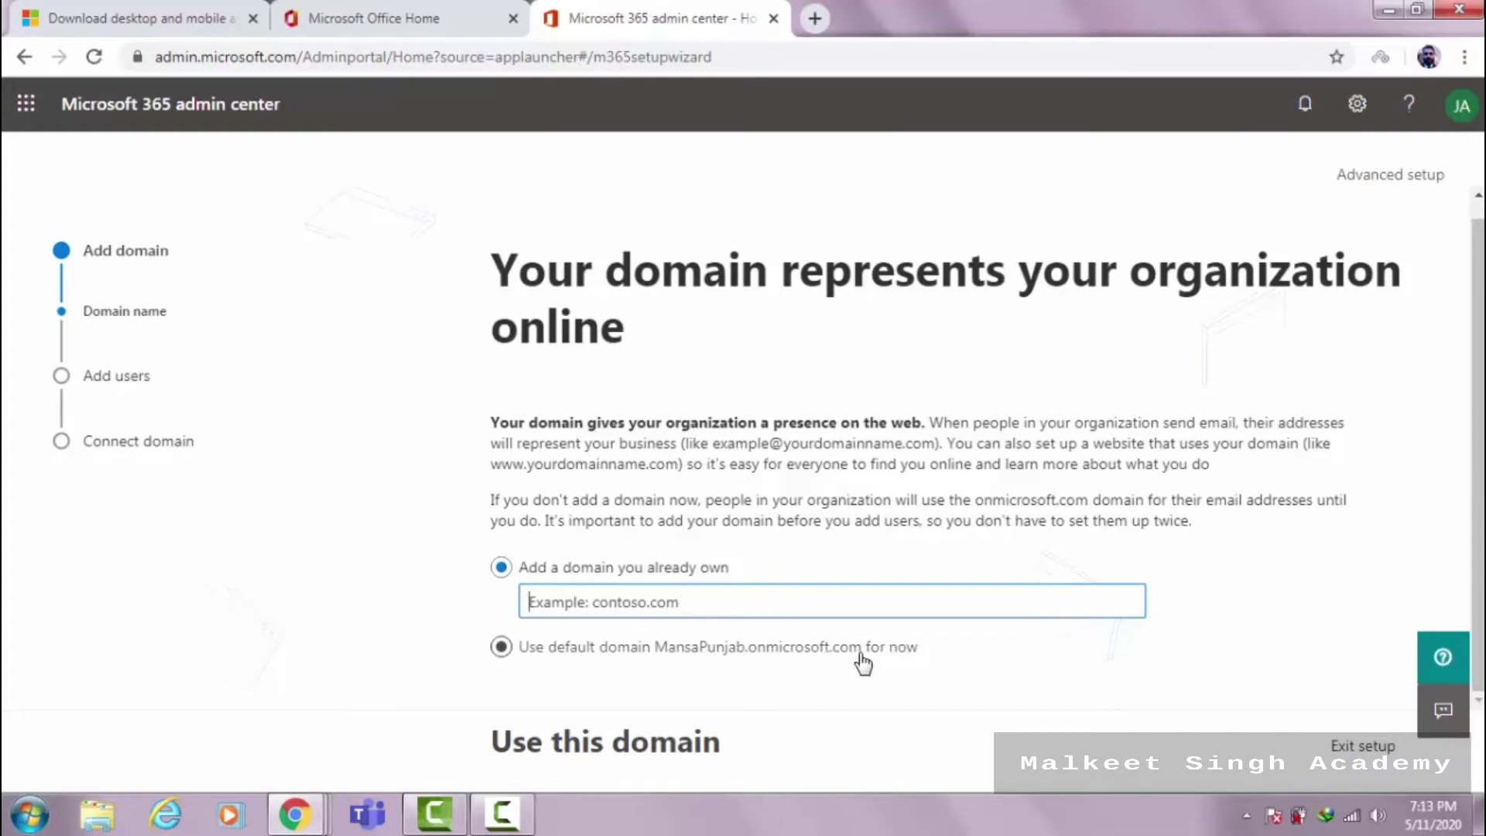
pyautogui.click(501, 654)
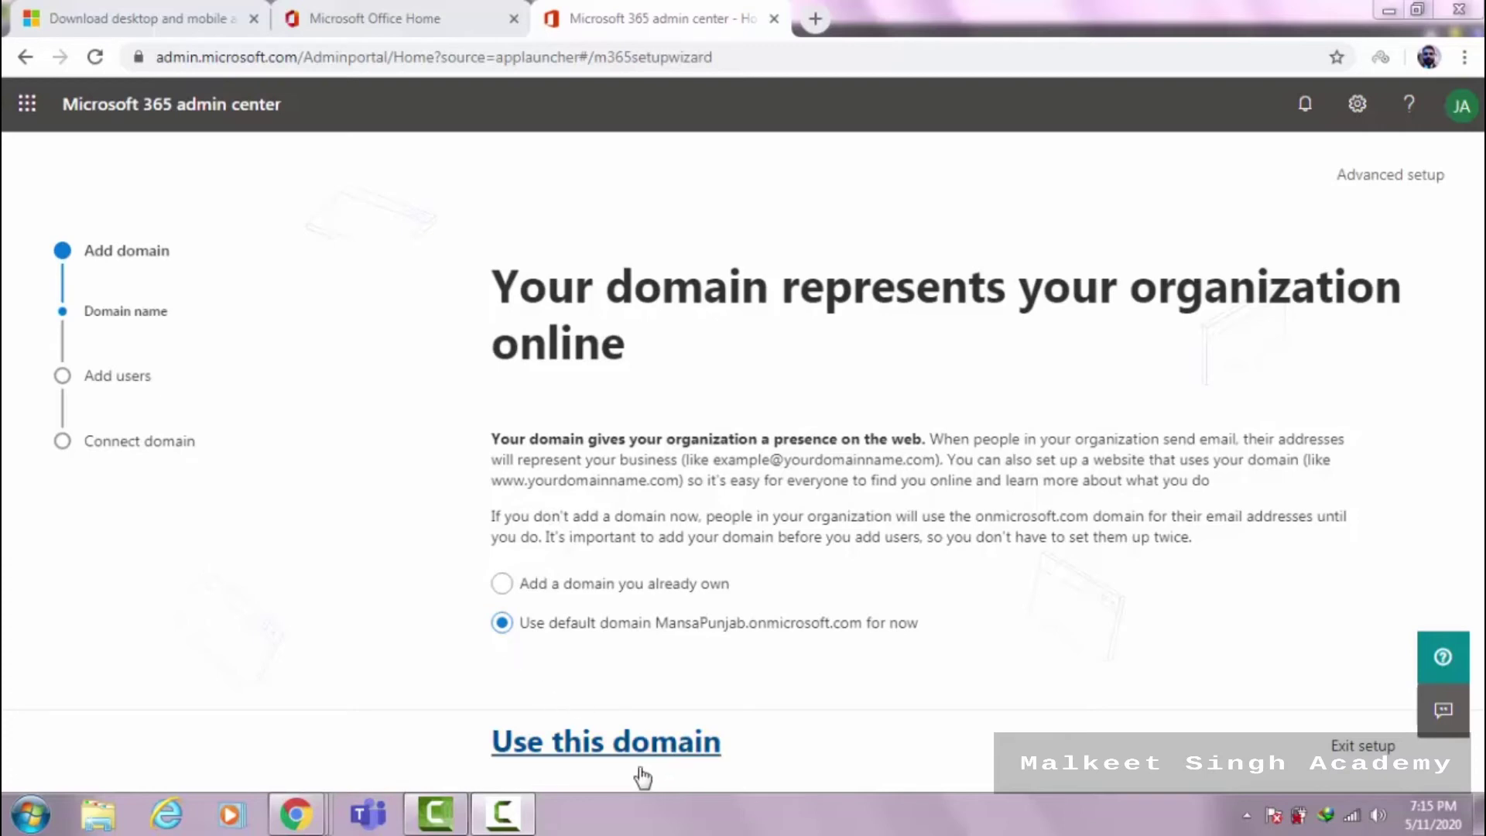
pyautogui.click(575, 754)
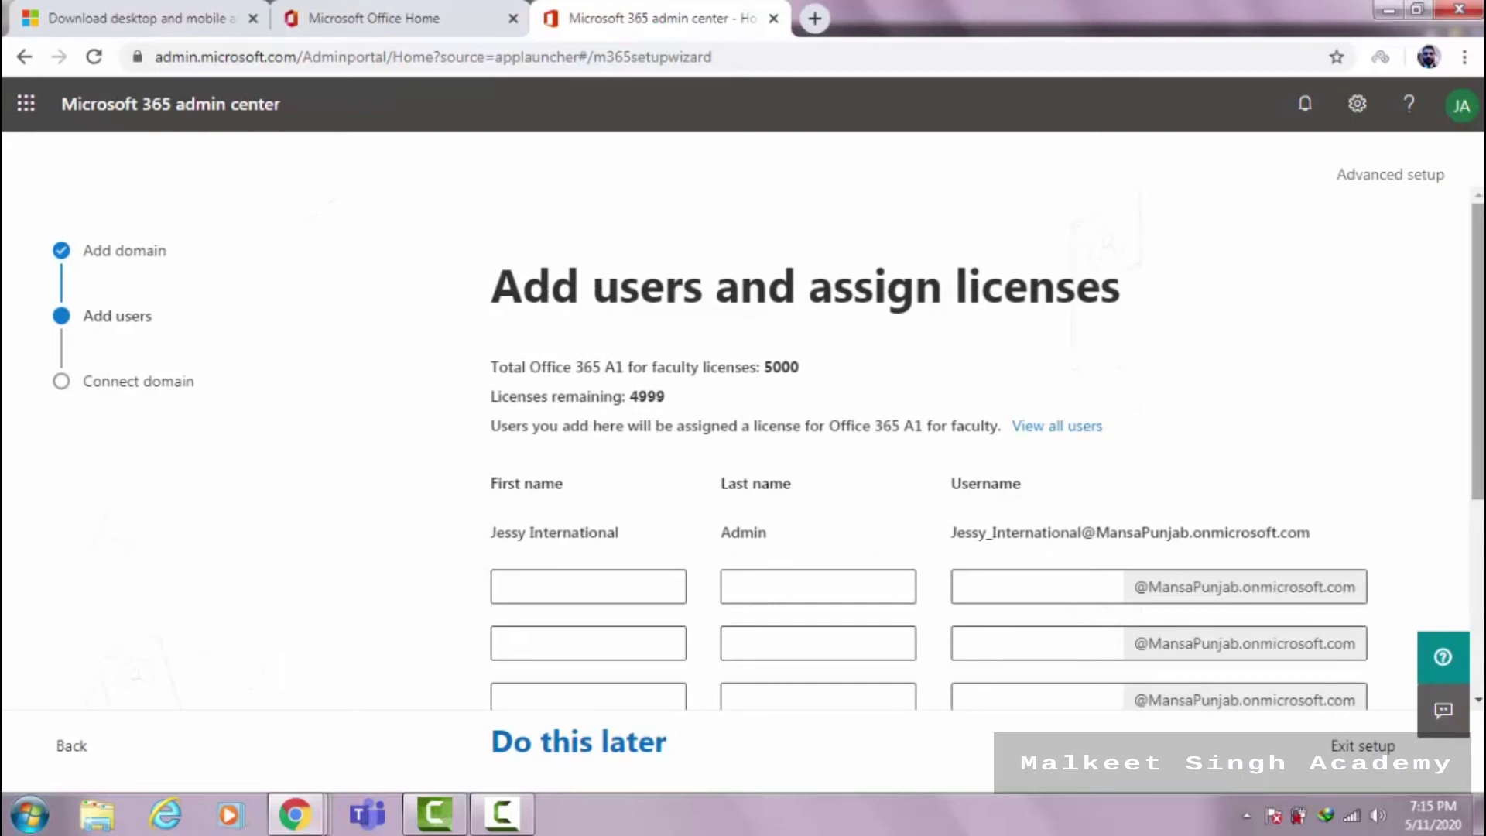
# Postpone adding users in the setup wizard, and return to the admin center after rating the experience five stars
pyautogui.scroll(-1, 832, 290)
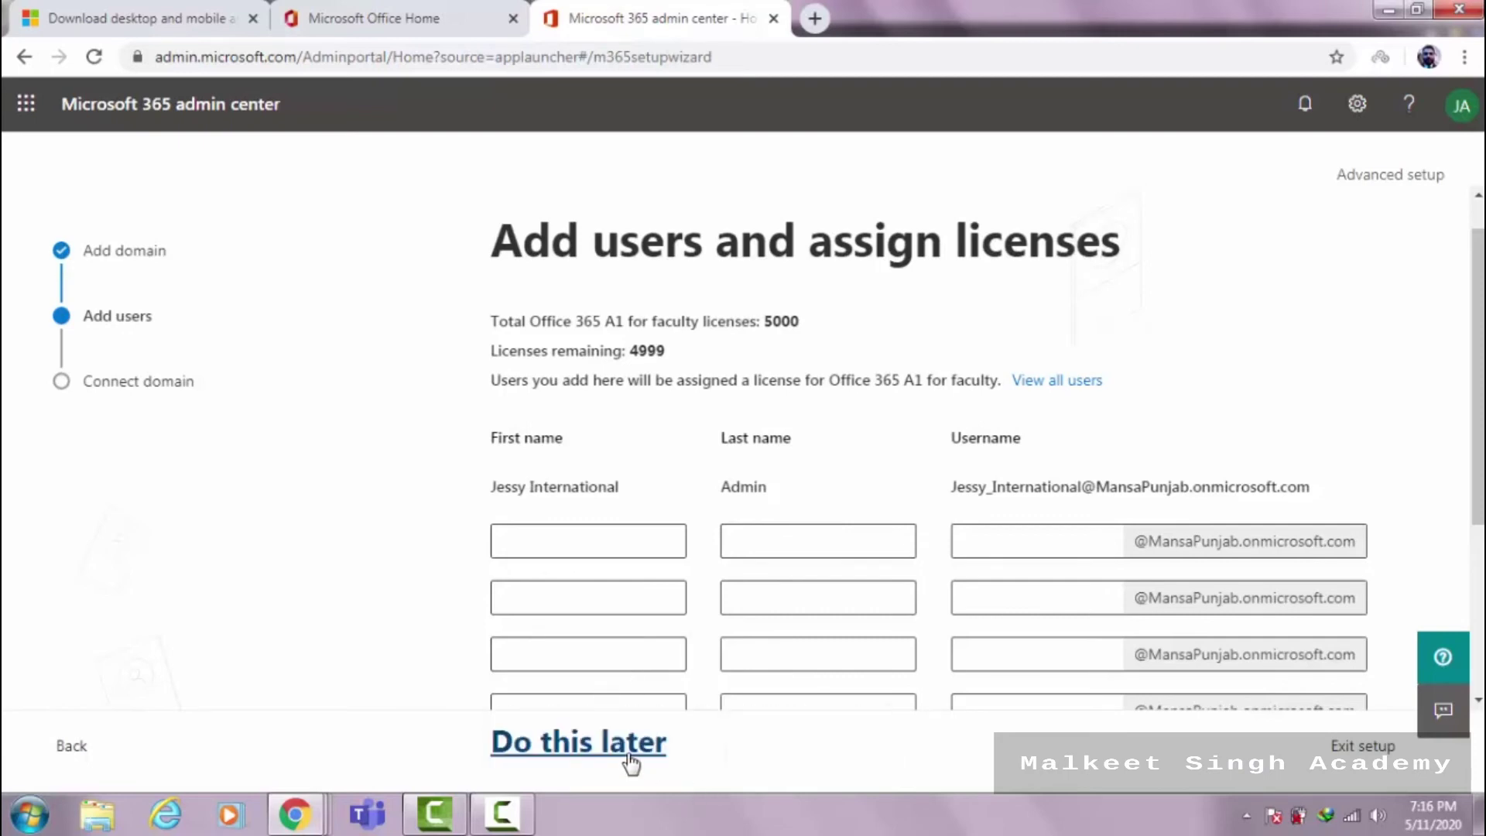
pyautogui.click(630, 763)
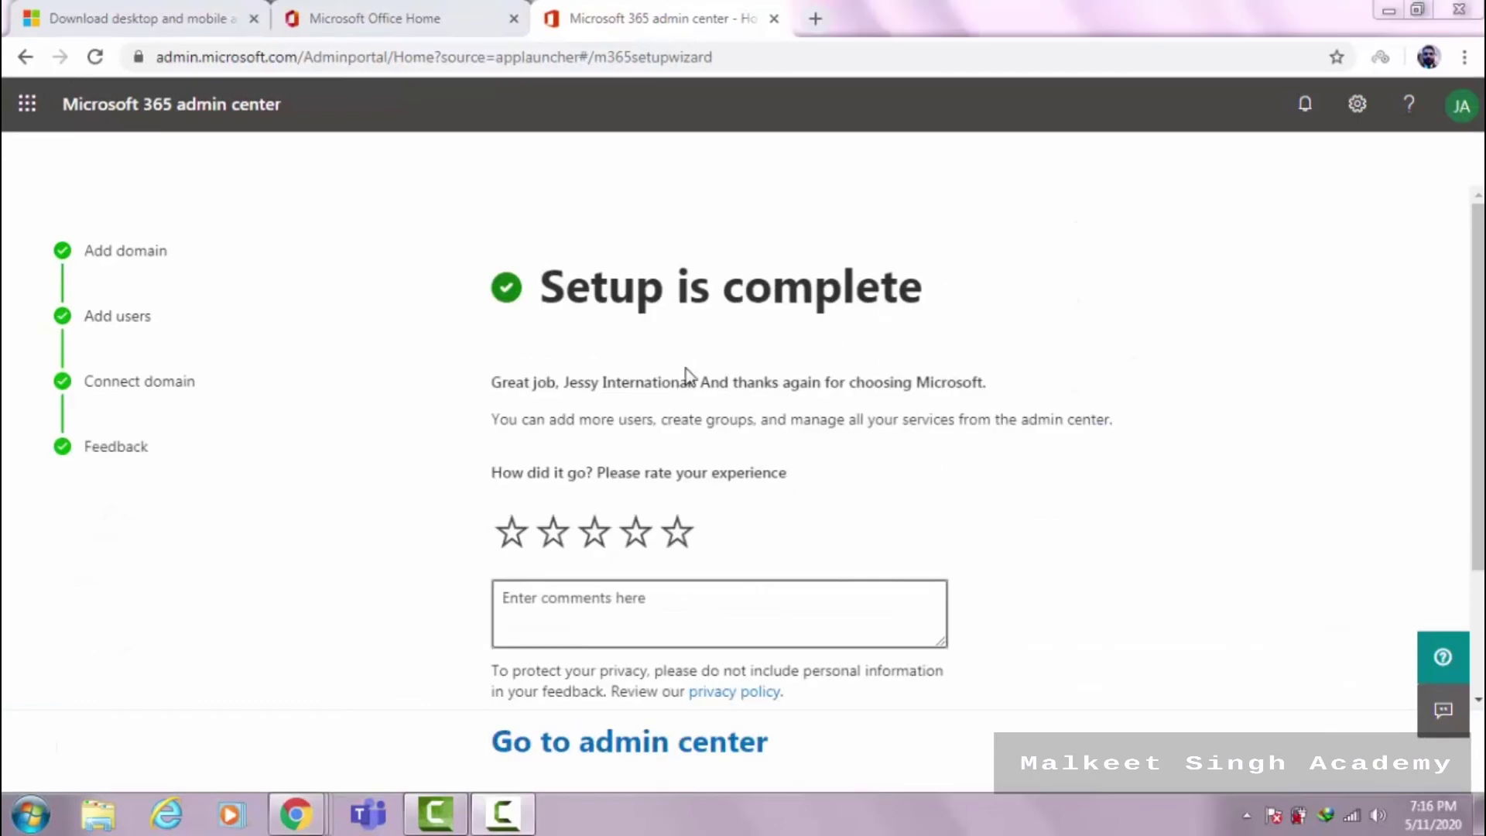
pyautogui.click(679, 534)
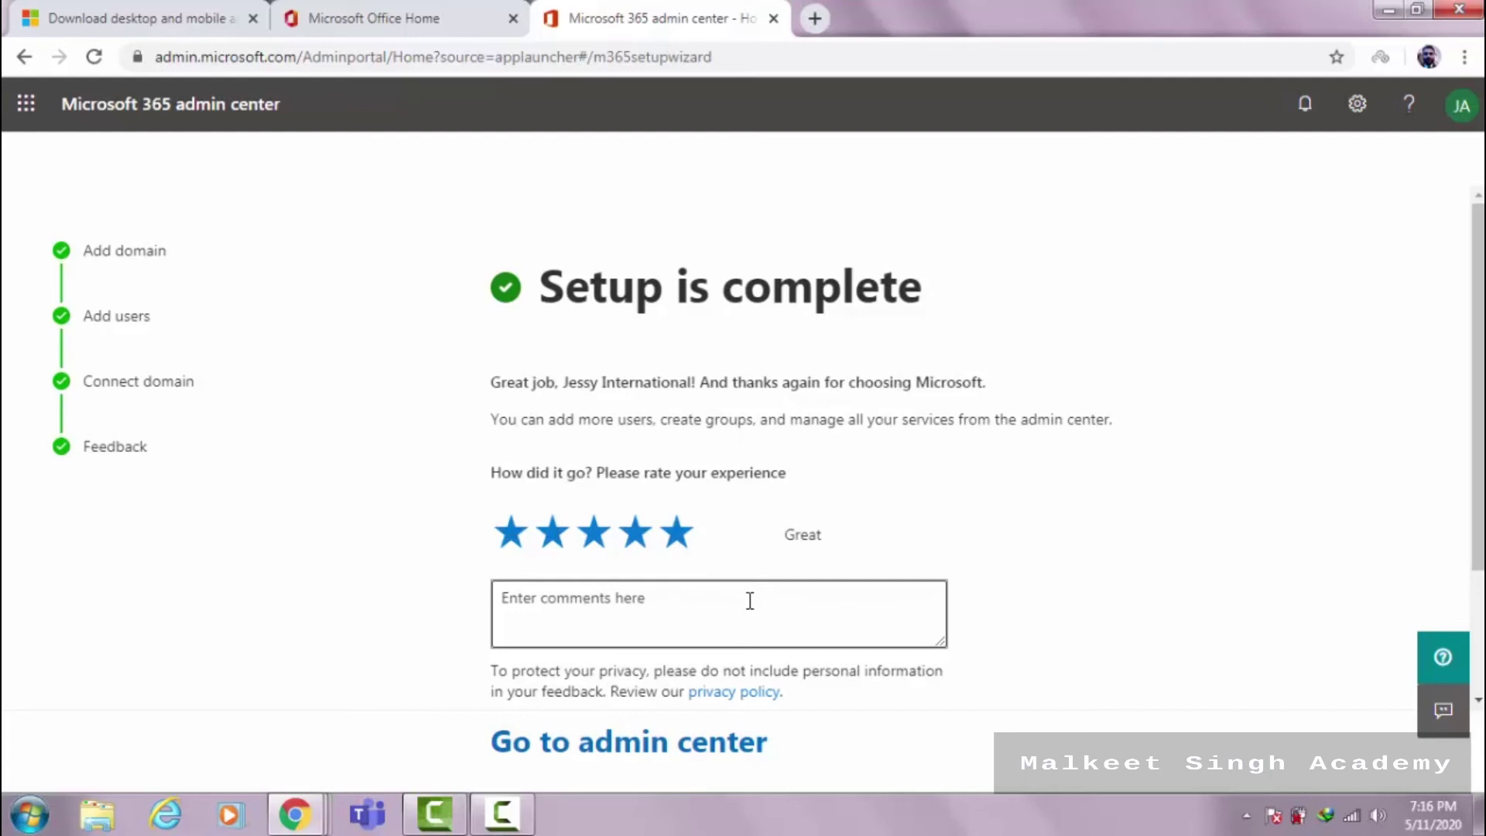
pyautogui.click(546, 740)
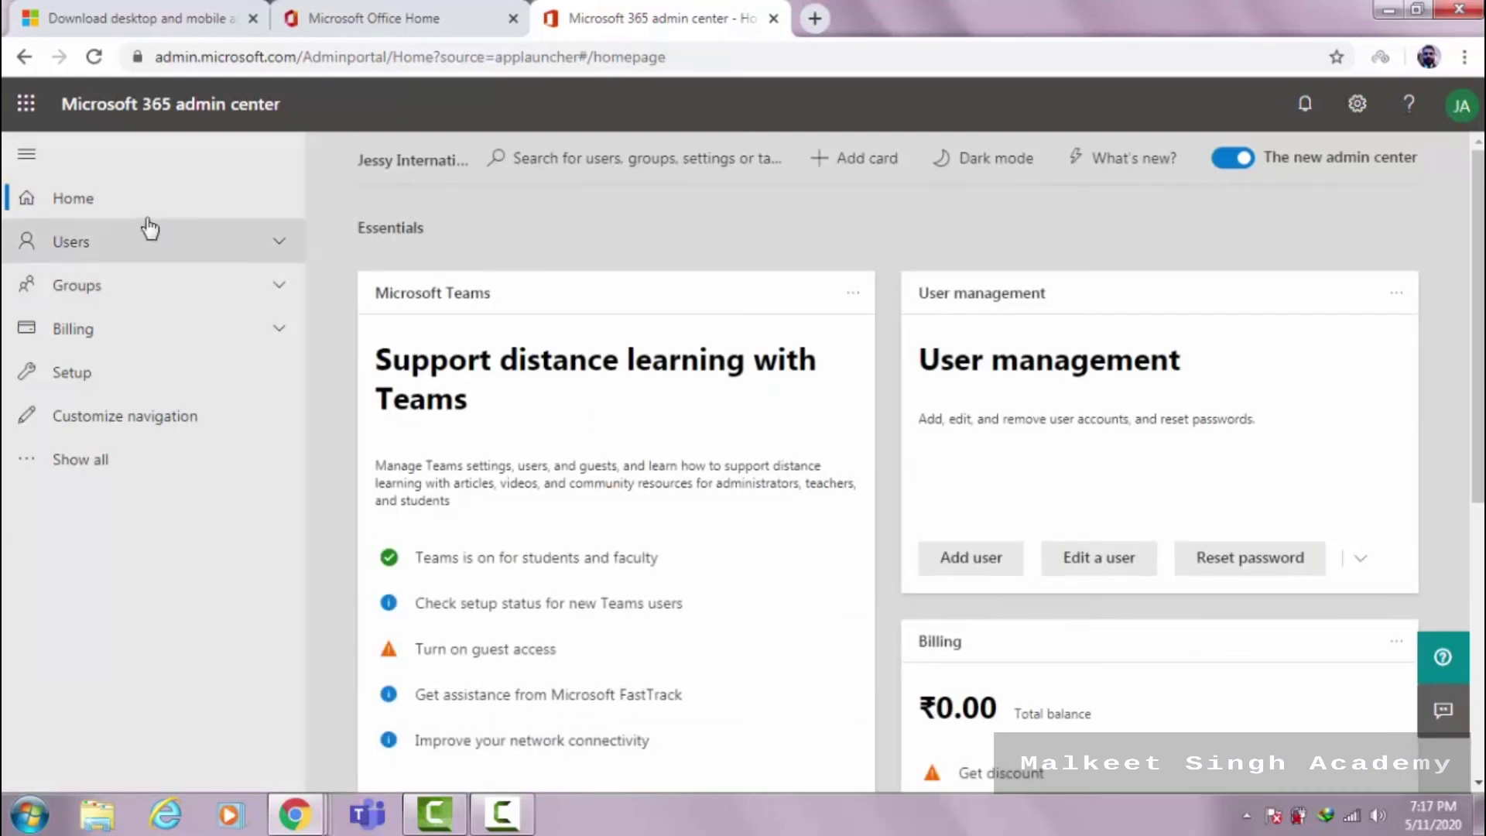
# Expand the Users section of the admin center navigation
pyautogui.click(126, 209)
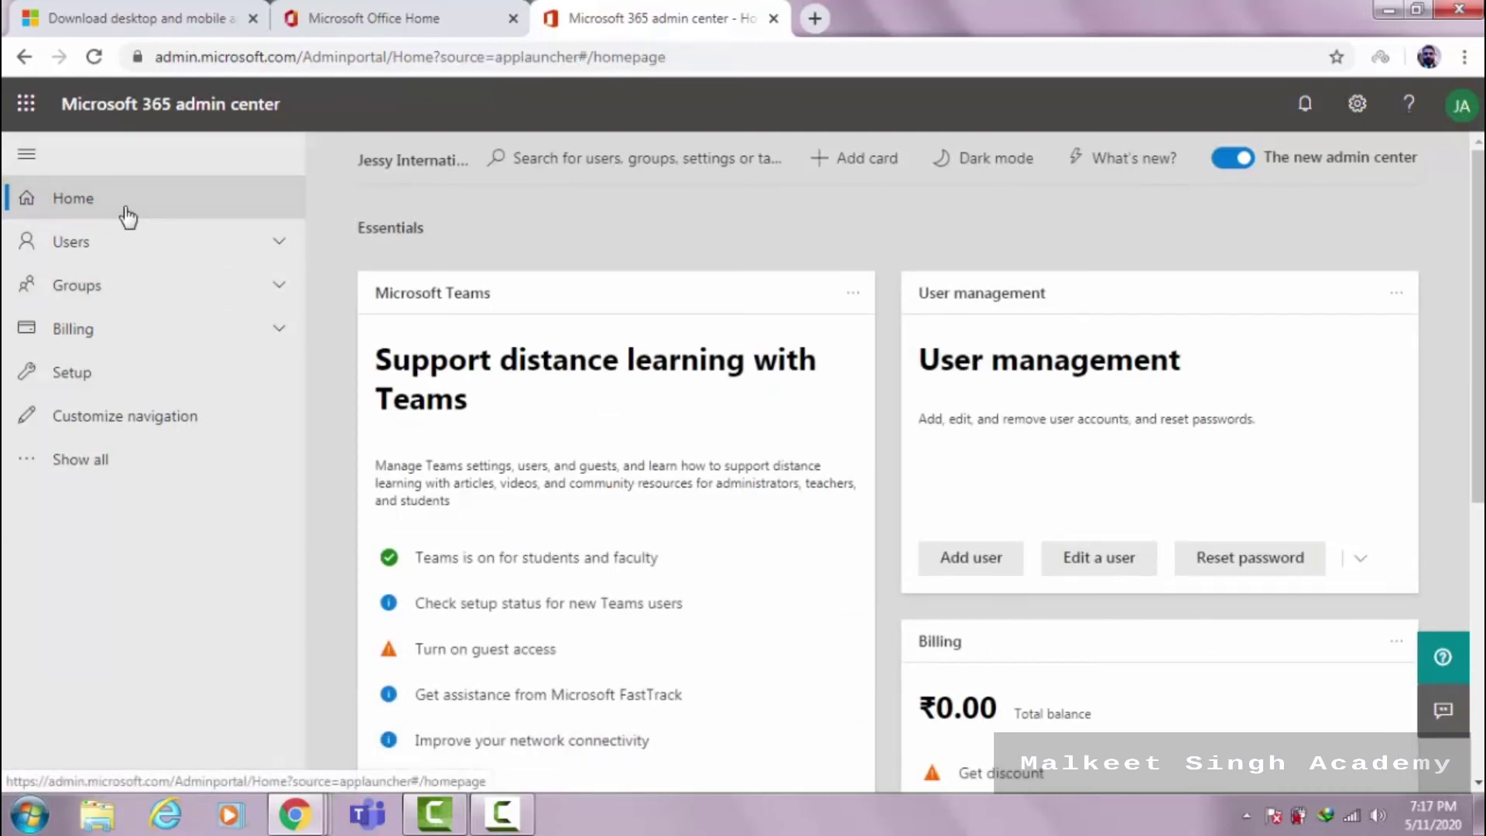
pyautogui.click(141, 249)
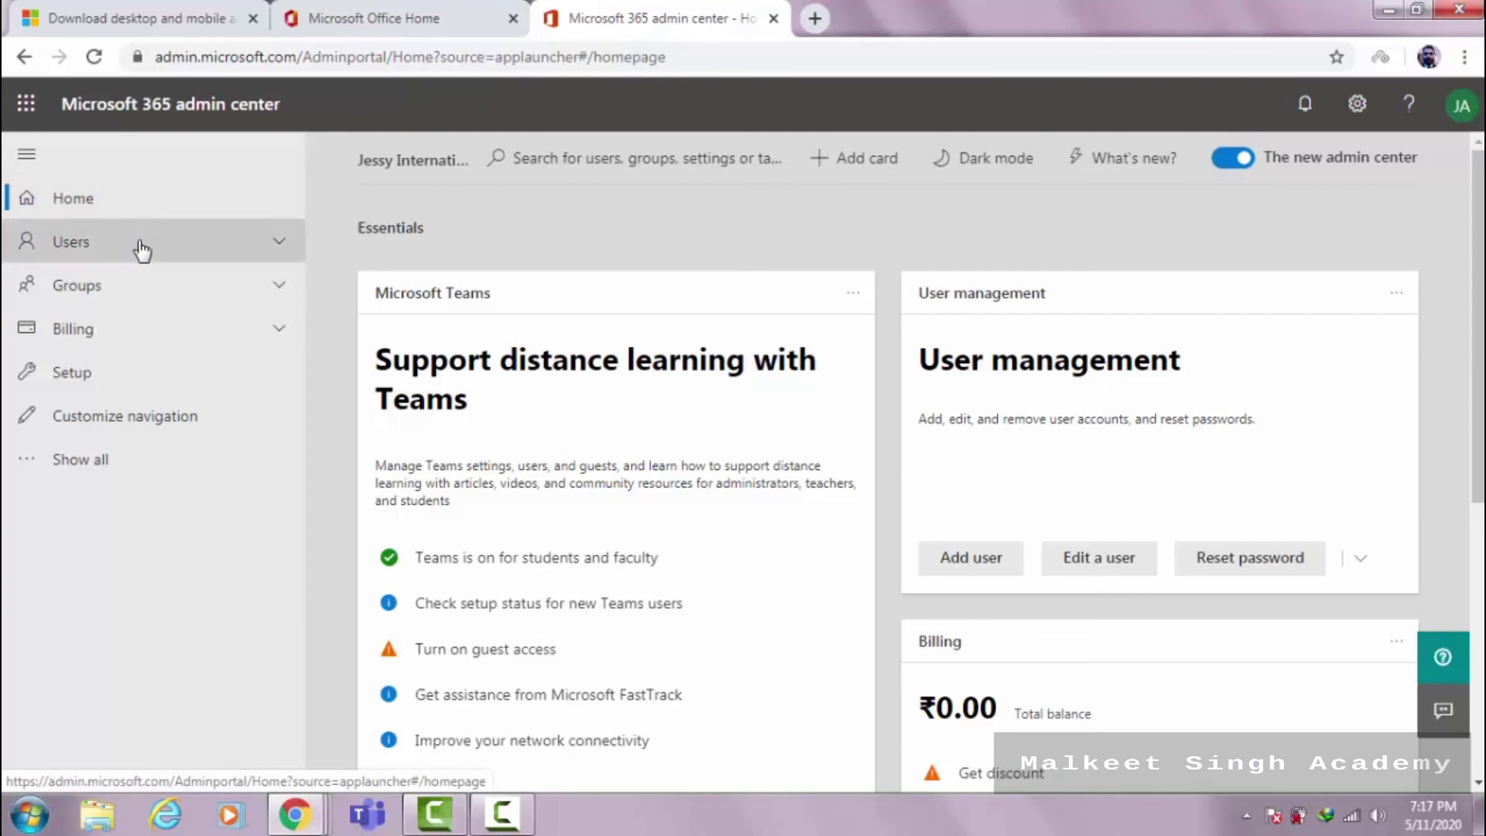